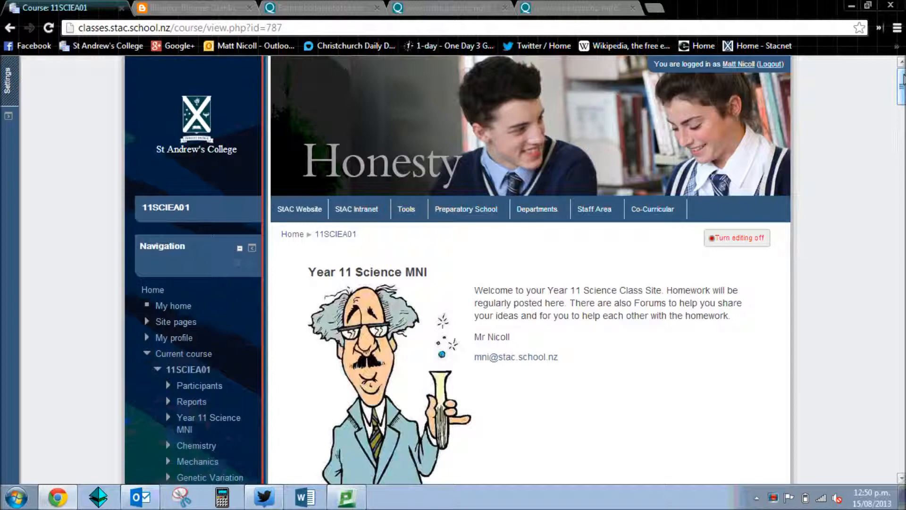
Add a new Forum activity to the general section above Chemistry on the Year 11 Science course page
{"action": "left_click_drag", "start_coordinate": [902, 78], "coordinate": [902, 103]}
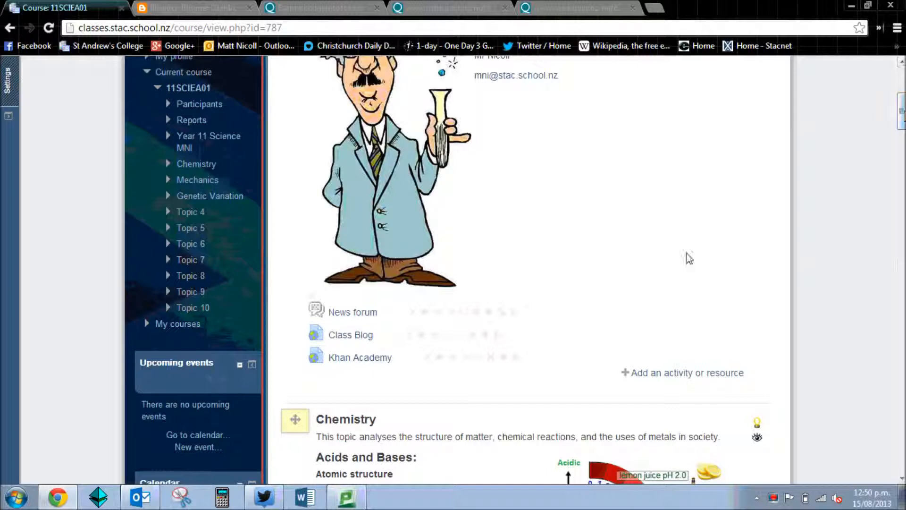
{"action": "left_click", "coordinate": [656, 375]}
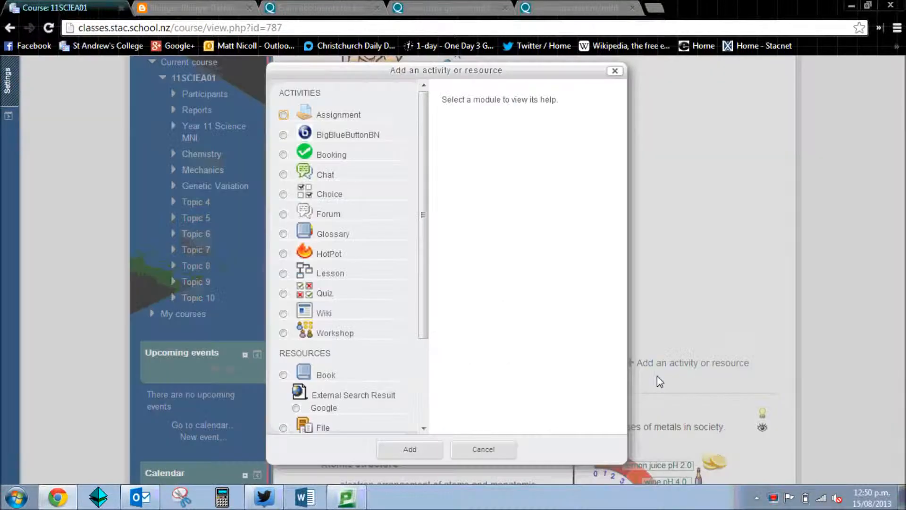
{"action": "left_click", "coordinate": [283, 215]}
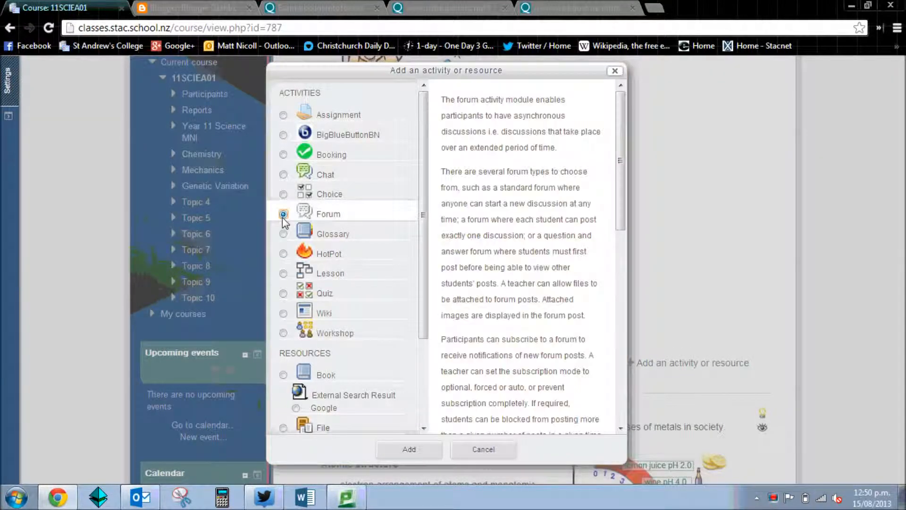
{"action": "left_click", "coordinate": [410, 450]}
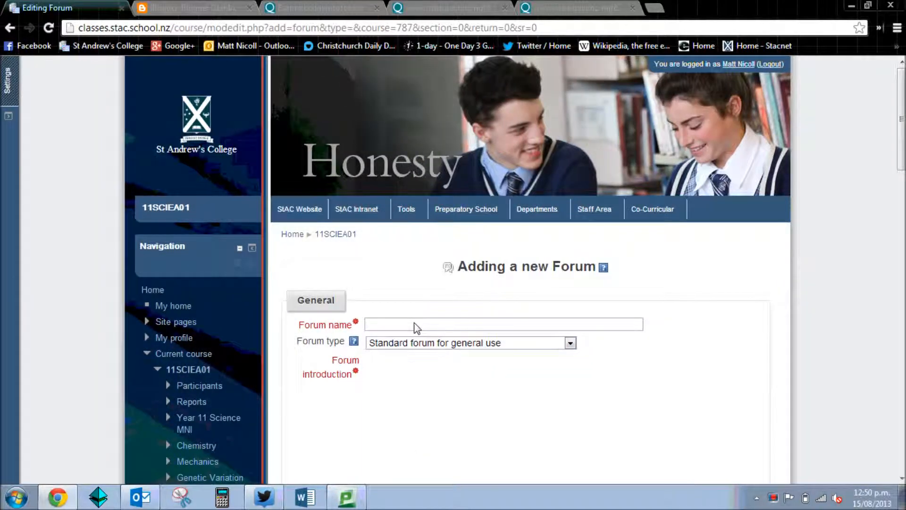
Name the new forum "Exam Revision" and set its type to Q and A forum
{"action": "left_click", "coordinate": [416, 326]}
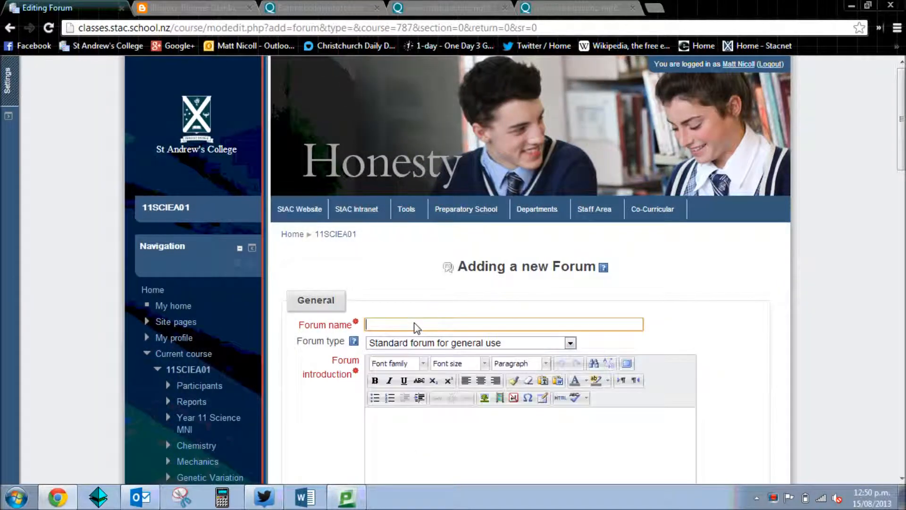
{"action": "type", "text": "Exam Revision"}
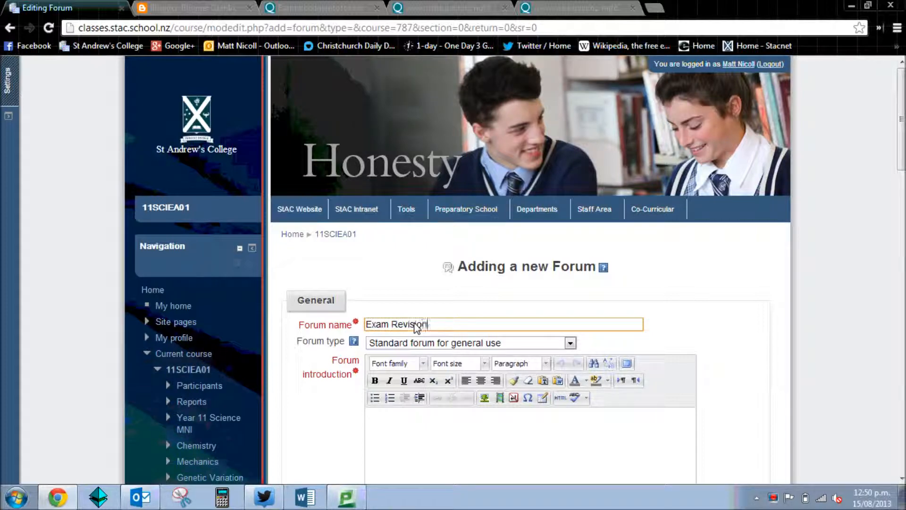
{"action": "left_click_drag", "start_coordinate": [901, 150], "coordinate": [903, 177]}
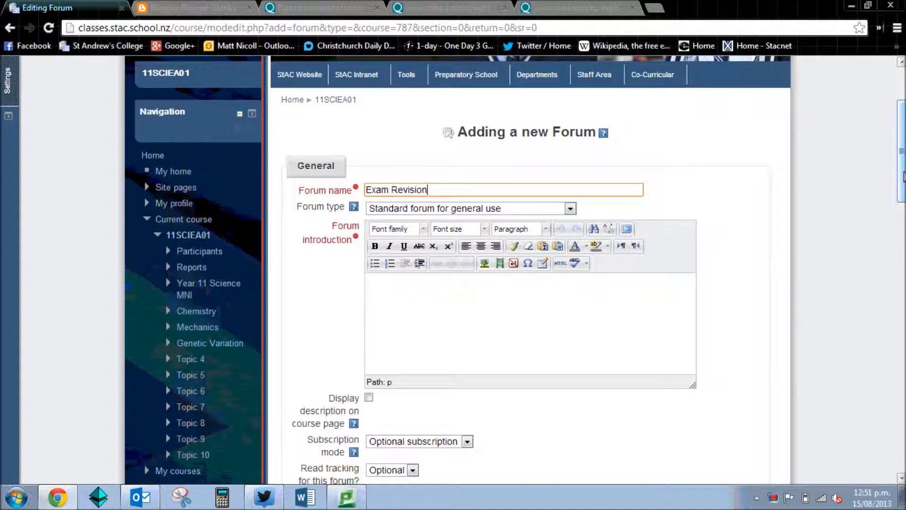
{"action": "left_click", "coordinate": [570, 208]}
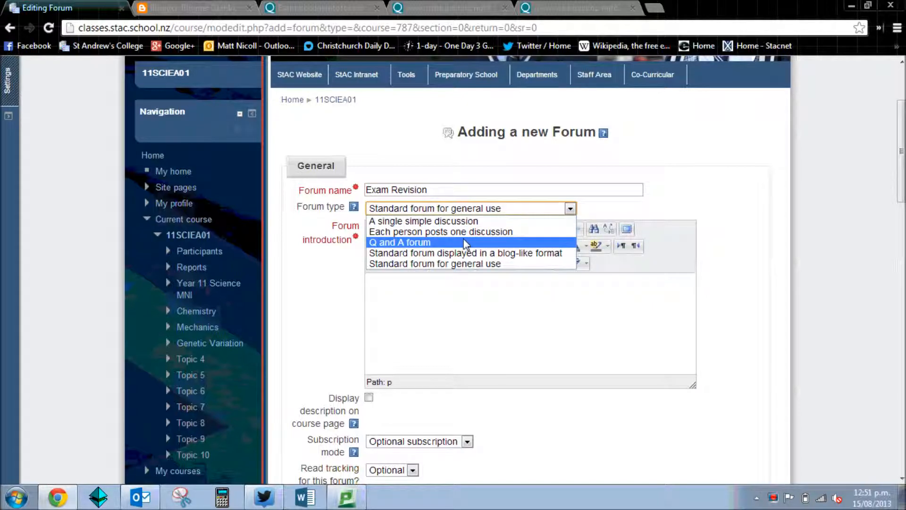
{"action": "left_click", "coordinate": [440, 243]}
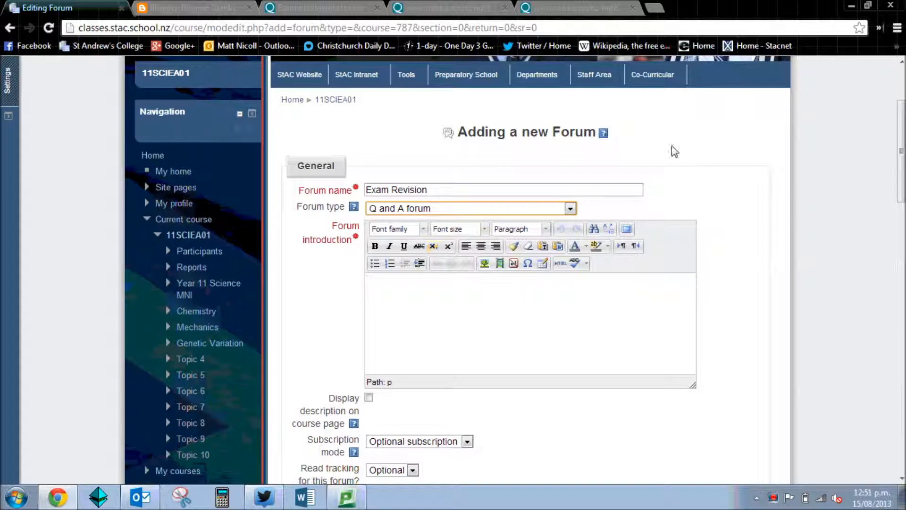
Begin the forum introduction with "In this forum, there will be NCEA-style questions for you to attempt."
{"action": "left_click_drag", "start_coordinate": [905, 135], "coordinate": [905, 151]}
{"action": "left_click", "coordinate": [527, 251]}
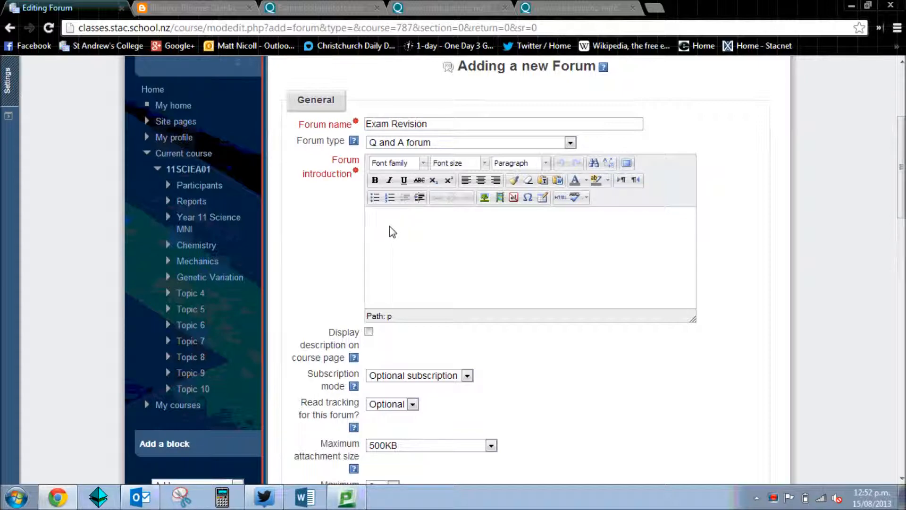
{"action": "type", "text": "In this forum, there will be B"}
{"action": "key", "text": "BackSpace"}
{"action": "type", "text": "N"}
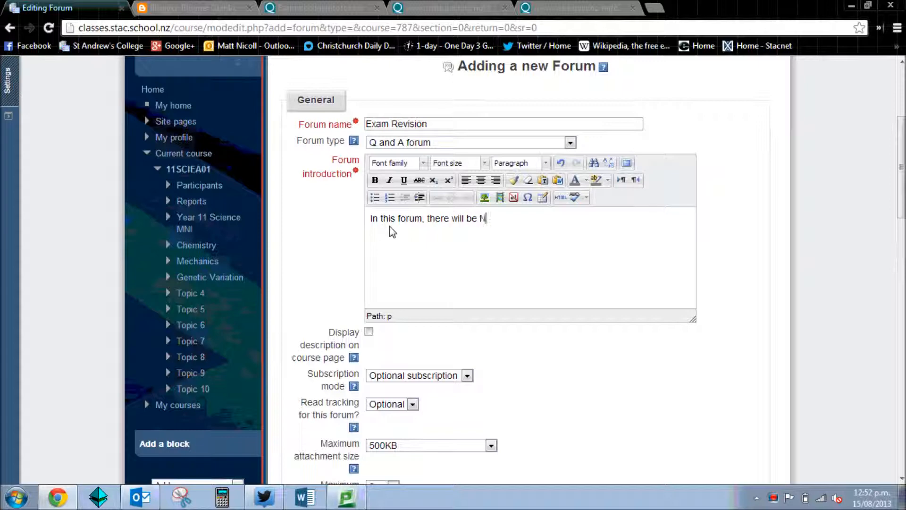
{"action": "type", "text": "CEa"}
{"action": "key", "text": "BackSpace"}
{"action": "type", "text": "A-styl"}
{"action": "type", "text": "e"}
{"action": "type", "text": "questions for you"}
{"action": "type", "text": " to attempt. "}
Continue the introduction with "After you have submitted your answer, a model answer will appear, and you will also see other students' submissions."
{"action": "type", "text": "After you ha"}
{"action": "type", "text": "ve submitted y"}
{"action": "type", "text": "our answer, a "}
{"action": "type", "text": "model "}
{"action": "type", "text": "a"}
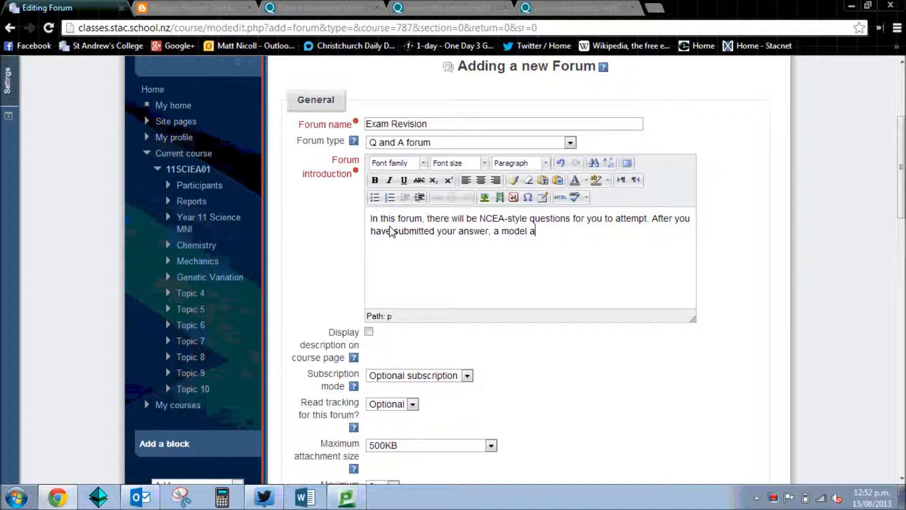
{"action": "type", "text": "nswer will appear, and you"}
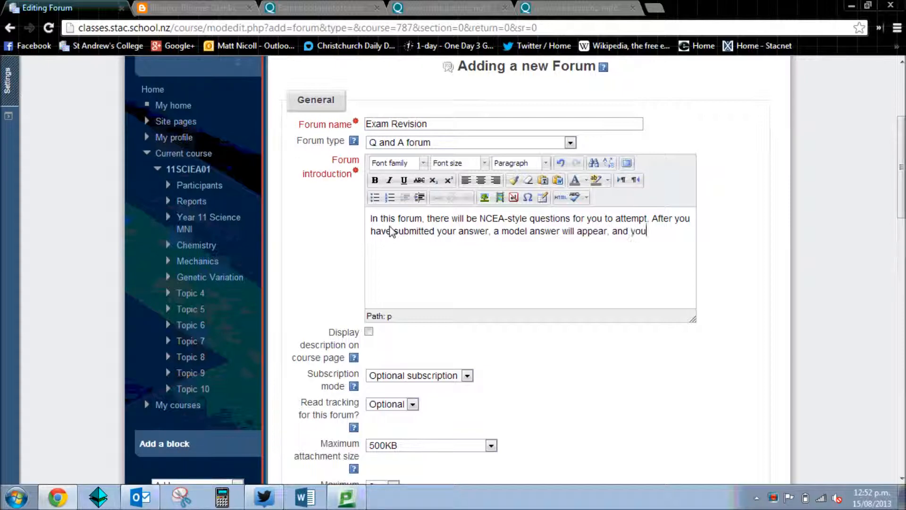
{"action": "type", "text": " will also see other students' submission"}
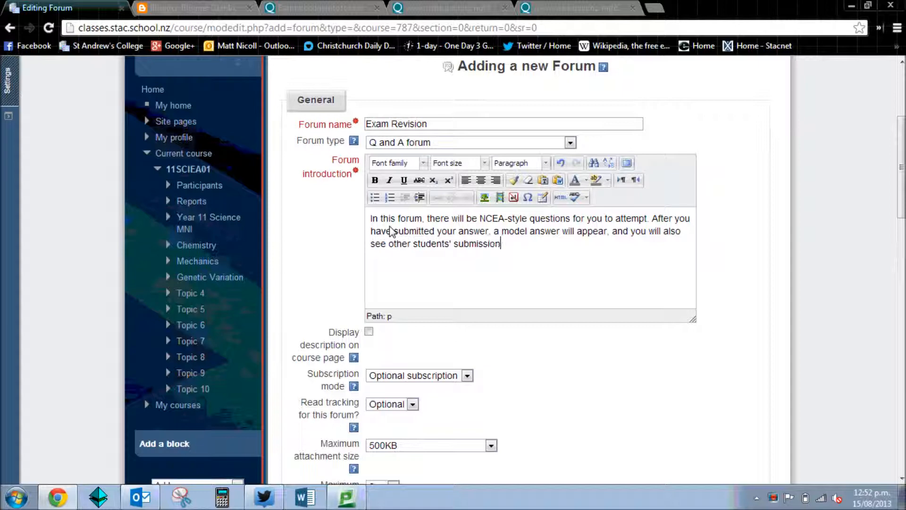
{"action": "type", "text": "s."}
Set the forum's subscription mode to Forced subscription and its maximum attachment size to 2MB
{"action": "scroll", "coordinate": [514, 269], "scroll_direction": "down", "scroll_amount": 1}
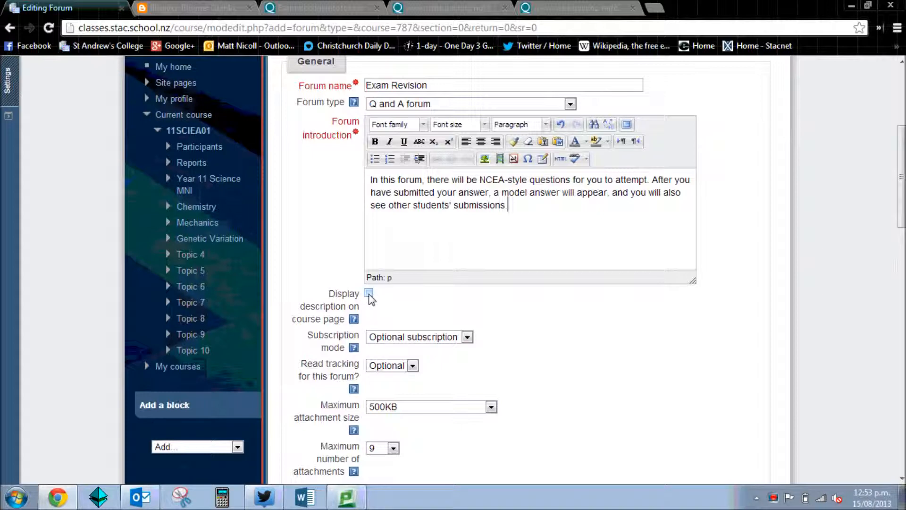
{"action": "scroll", "coordinate": [725, 145], "scroll_direction": "down", "scroll_amount": 1}
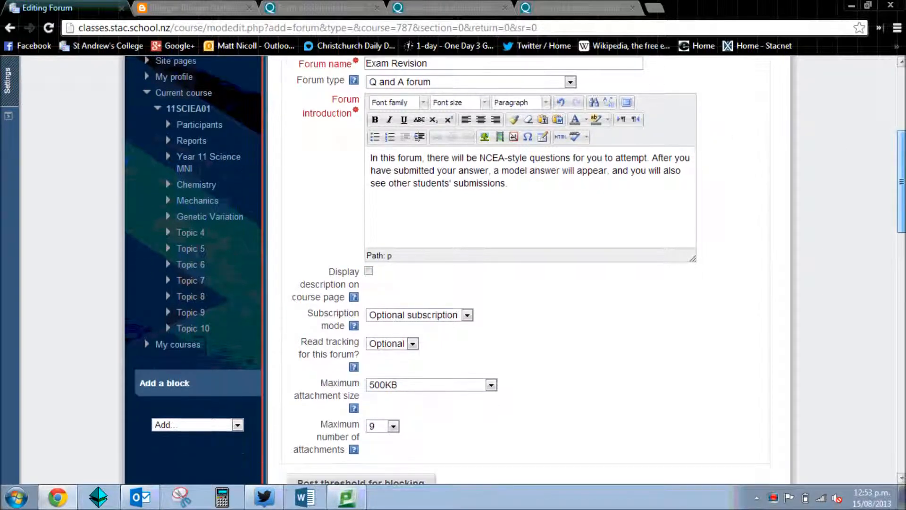
{"action": "scroll", "coordinate": [670, 213], "scroll_direction": "down", "scroll_amount": 1}
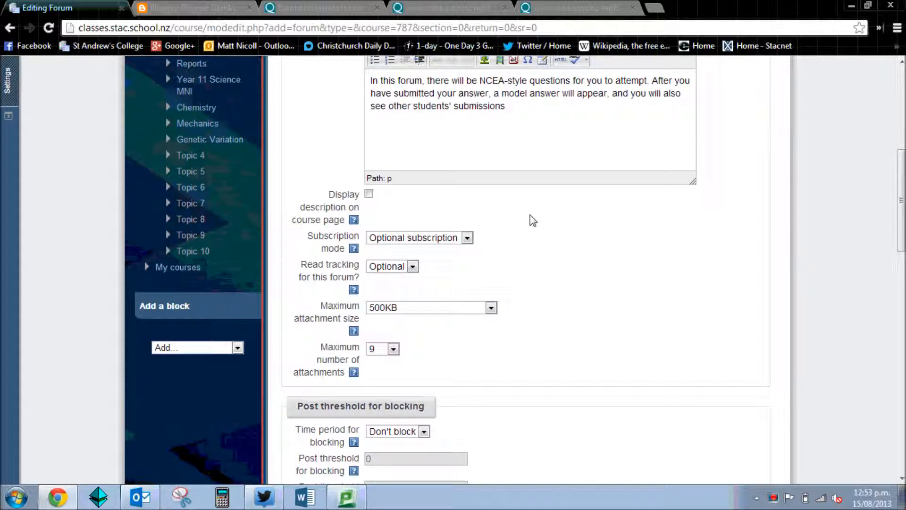
{"action": "left_click", "coordinate": [466, 238]}
{"action": "left_click", "coordinate": [442, 260]}
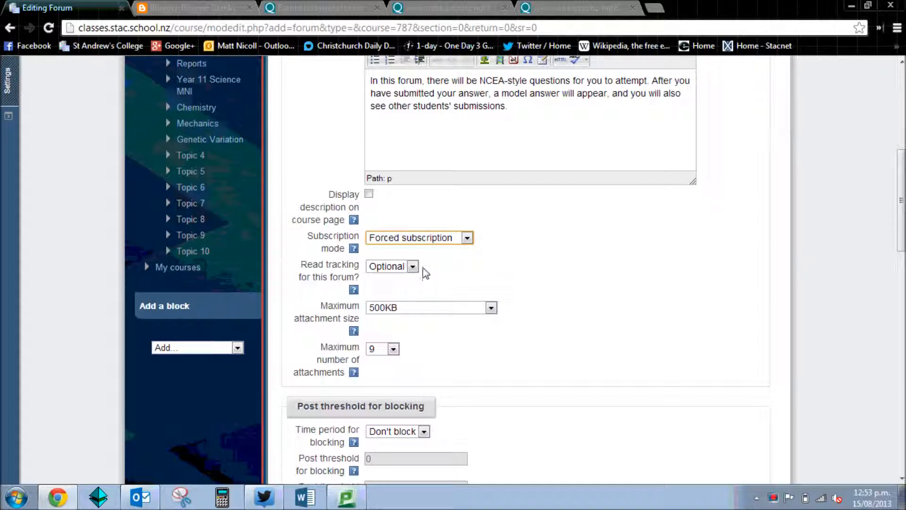
{"action": "left_click", "coordinate": [442, 311]}
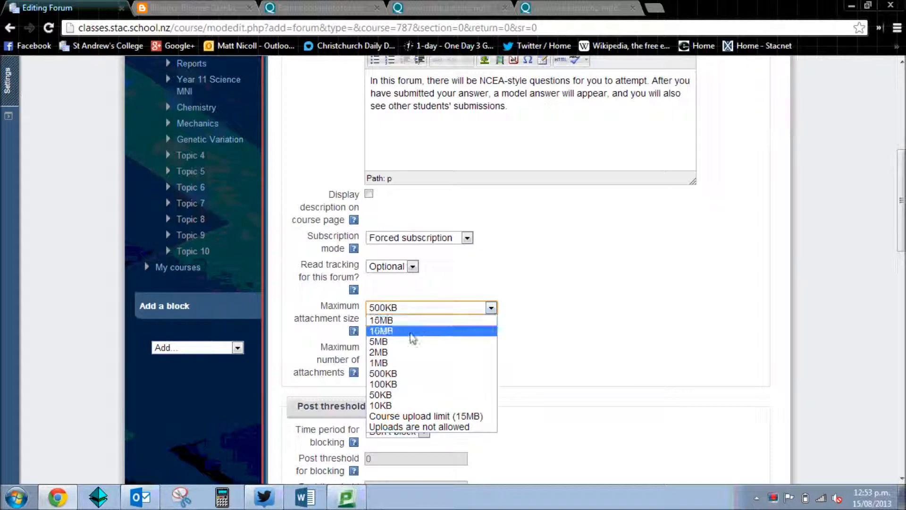
{"action": "left_click", "coordinate": [397, 352]}
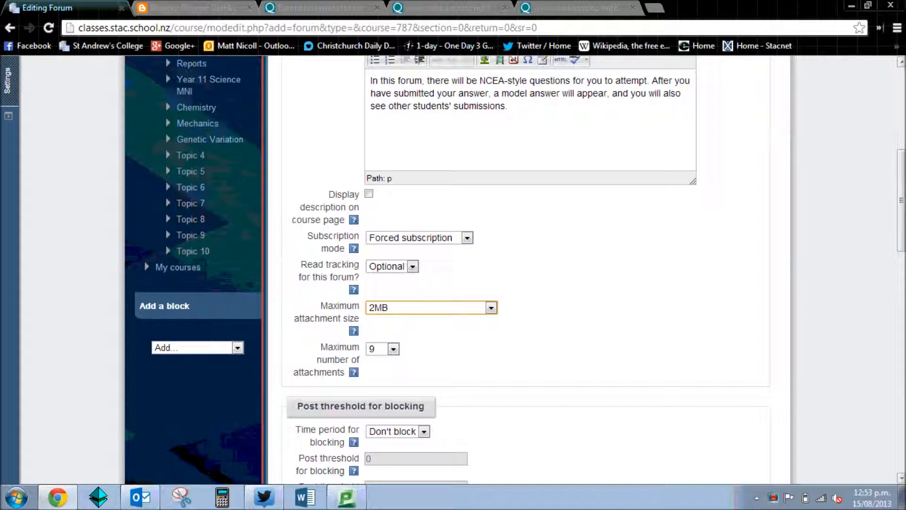
Review the forum's post threshold for blocking settings and the available grade categories
{"action": "left_click_drag", "start_coordinate": [903, 215], "coordinate": [903, 255]}
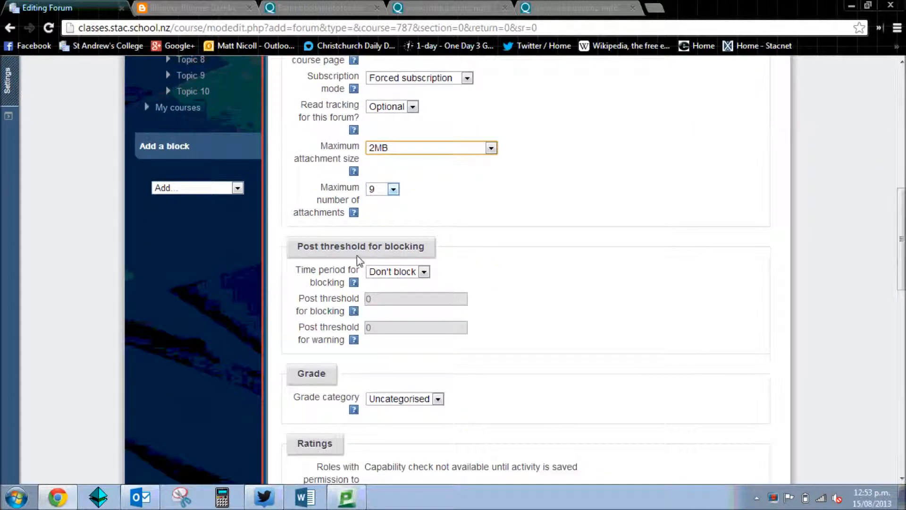
{"action": "scroll", "coordinate": [591, 286], "scroll_direction": "down", "scroll_amount": 2}
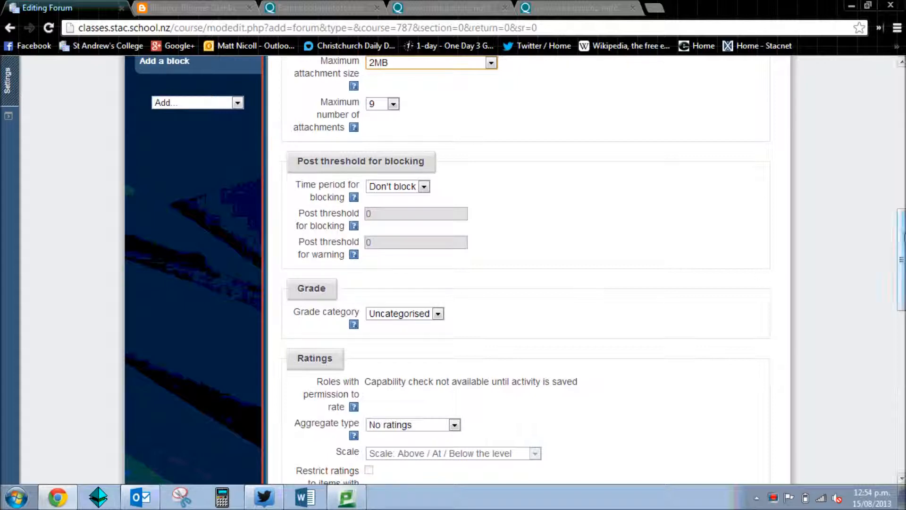
{"action": "left_click_drag", "start_coordinate": [902, 235], "coordinate": [903, 227]}
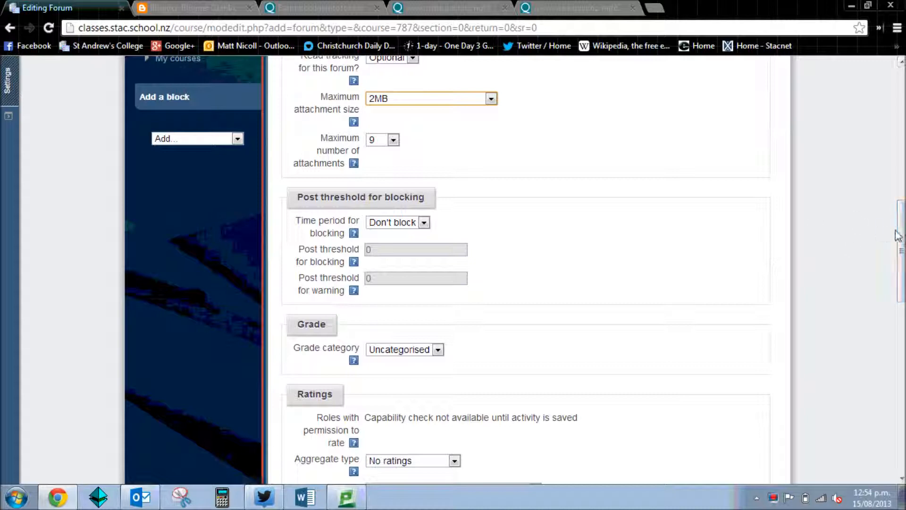
{"action": "scroll", "coordinate": [902, 236], "scroll_direction": "down", "scroll_amount": 1}
{"action": "scroll", "coordinate": [520, 257], "scroll_direction": "down", "scroll_amount": 1}
{"action": "left_click", "coordinate": [438, 277]}
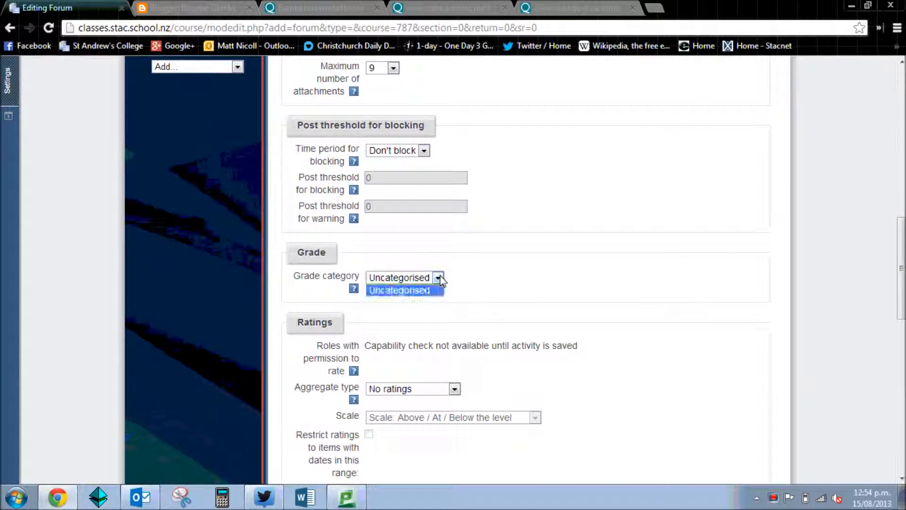
{"action": "left_click", "coordinate": [439, 278]}
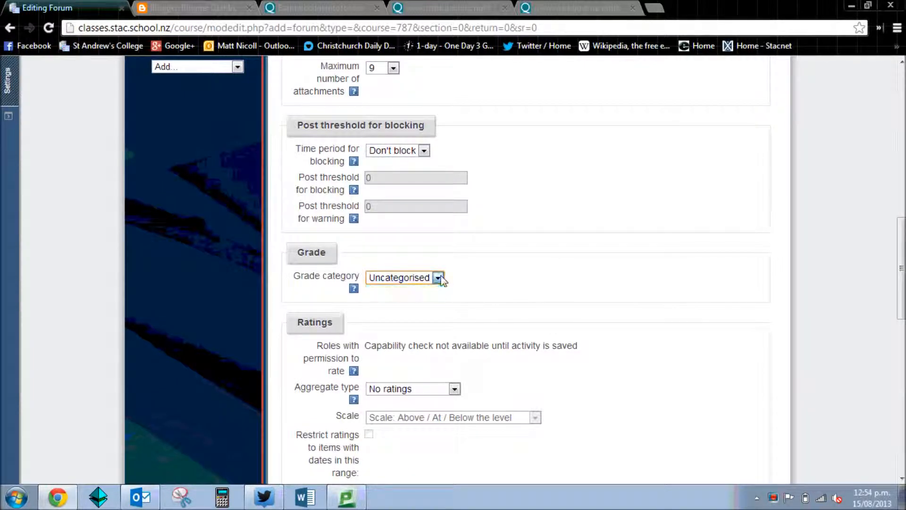
{"action": "left_click", "coordinate": [455, 389]}
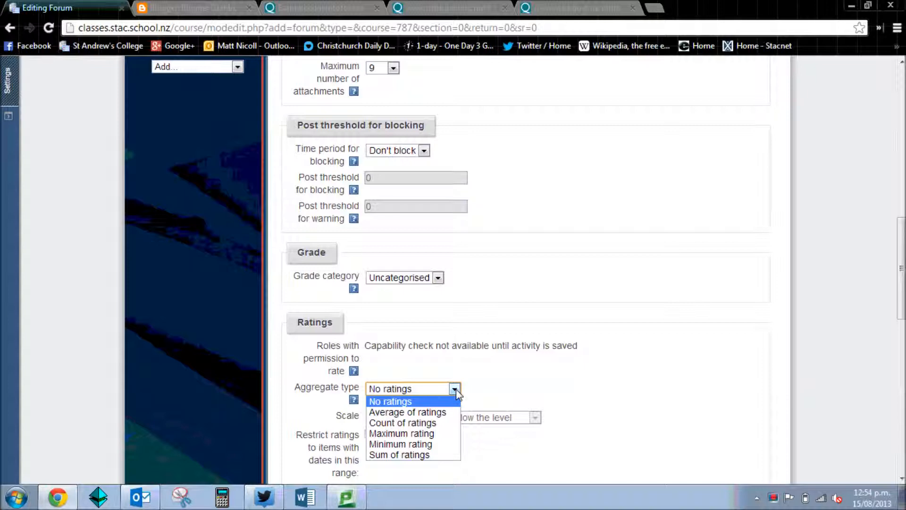
{"action": "left_click", "coordinate": [426, 423]}
{"action": "left_click", "coordinate": [443, 416]}
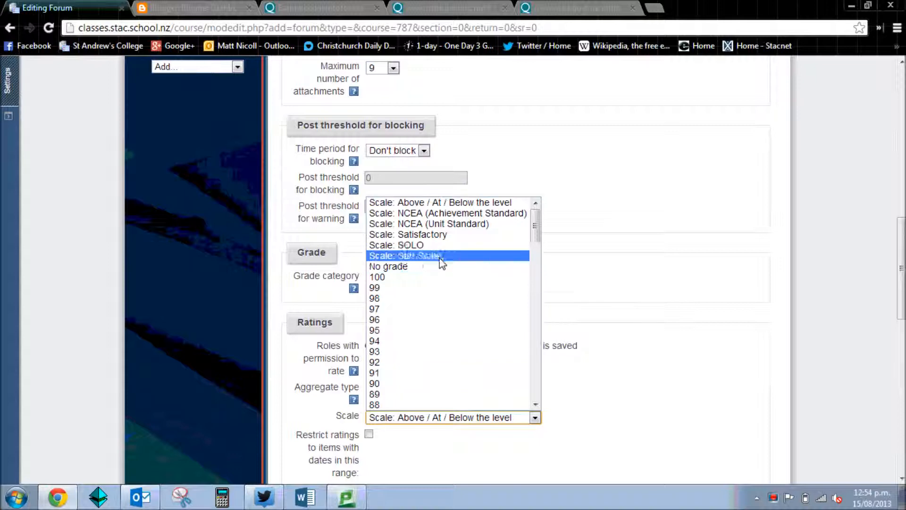
{"action": "left_click", "coordinate": [440, 213]}
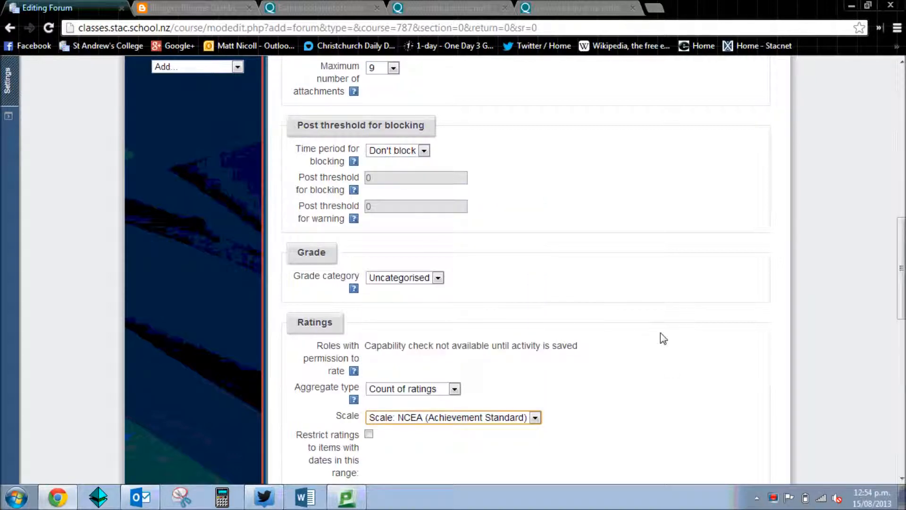
{"action": "left_click", "coordinate": [455, 389]}
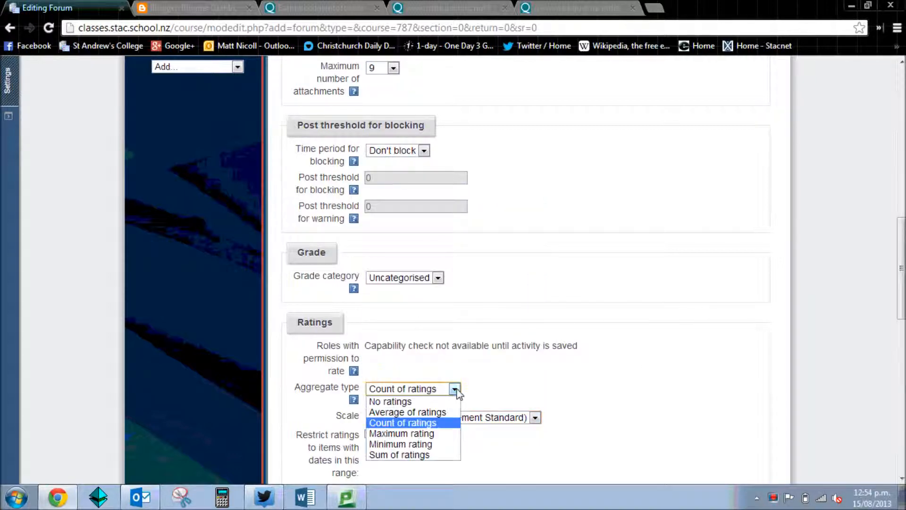
{"action": "left_click", "coordinate": [401, 401]}
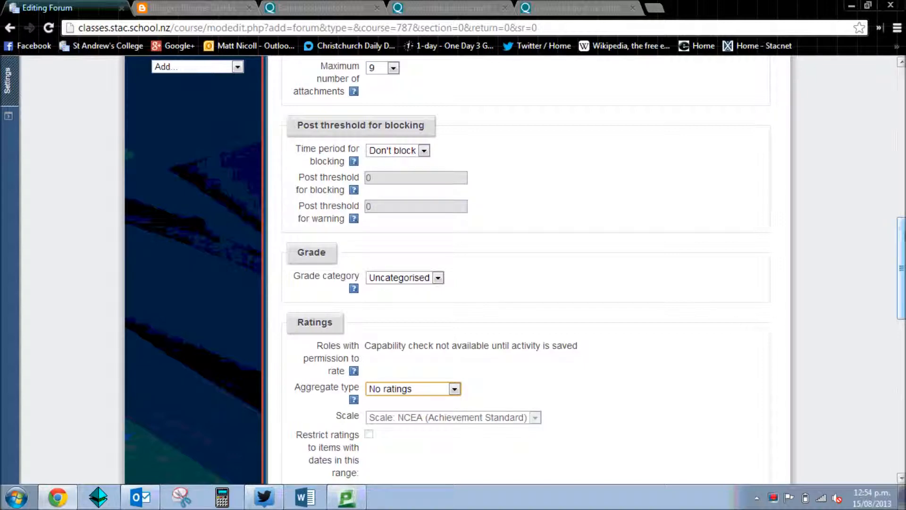
Review the forum's common module and access restriction settings, and save and display the Exam Revision forum
{"action": "left_click_drag", "start_coordinate": [904, 238], "coordinate": [903, 277]}
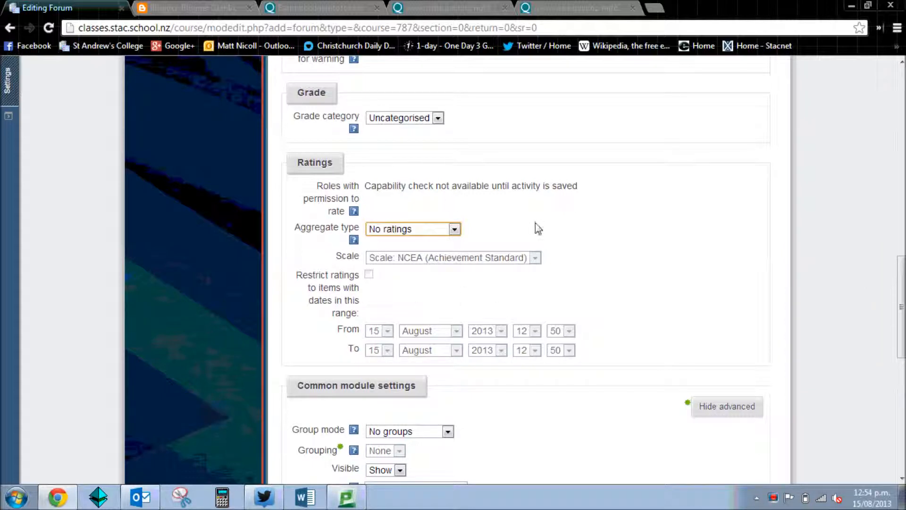
{"action": "left_click_drag", "start_coordinate": [902, 279], "coordinate": [904, 360]}
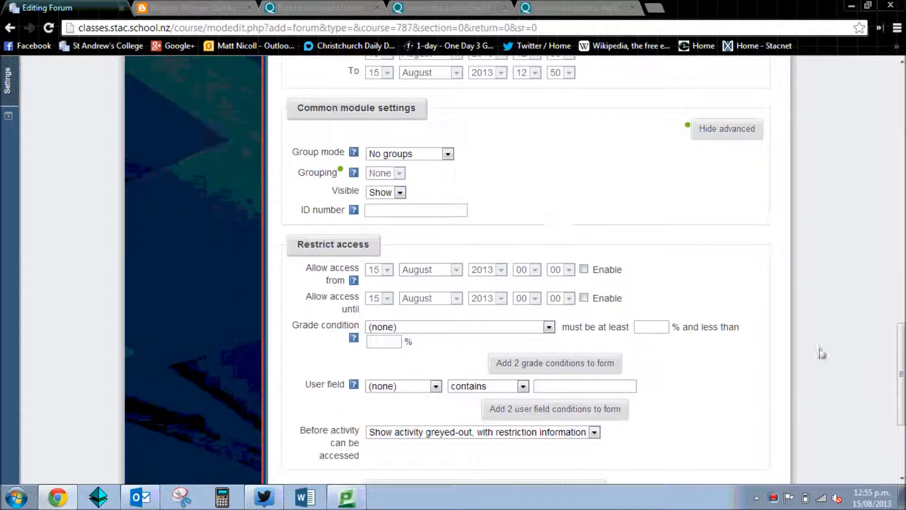
{"action": "left_click_drag", "start_coordinate": [902, 375], "coordinate": [902, 420]}
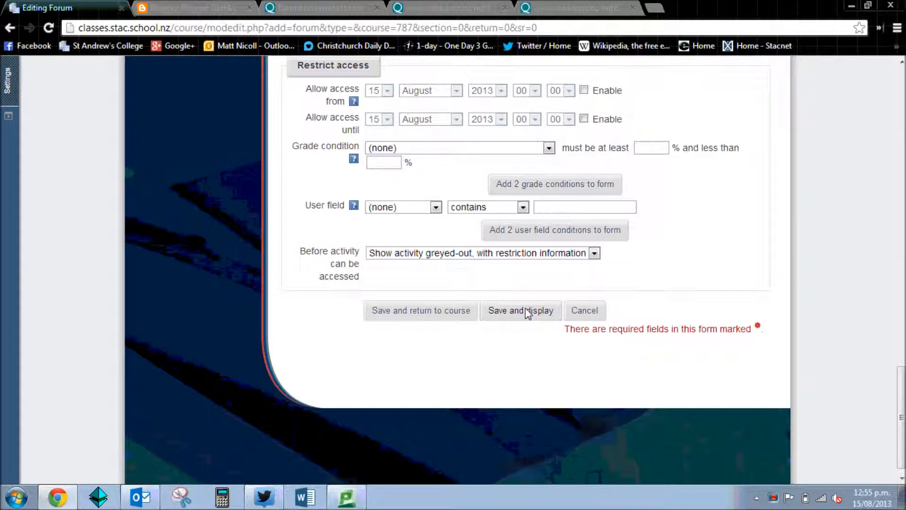
{"action": "left_click_drag", "start_coordinate": [902, 417], "coordinate": [902, 393]}
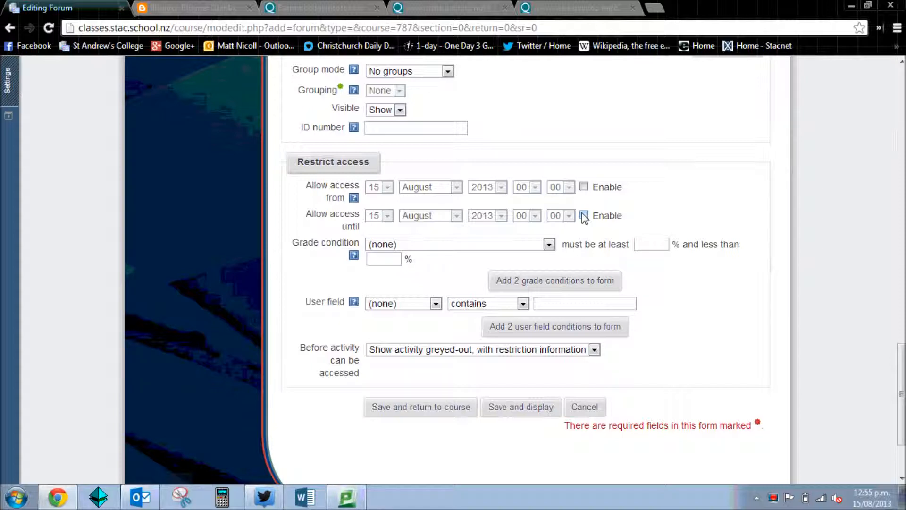
{"action": "left_click", "coordinate": [519, 408]}
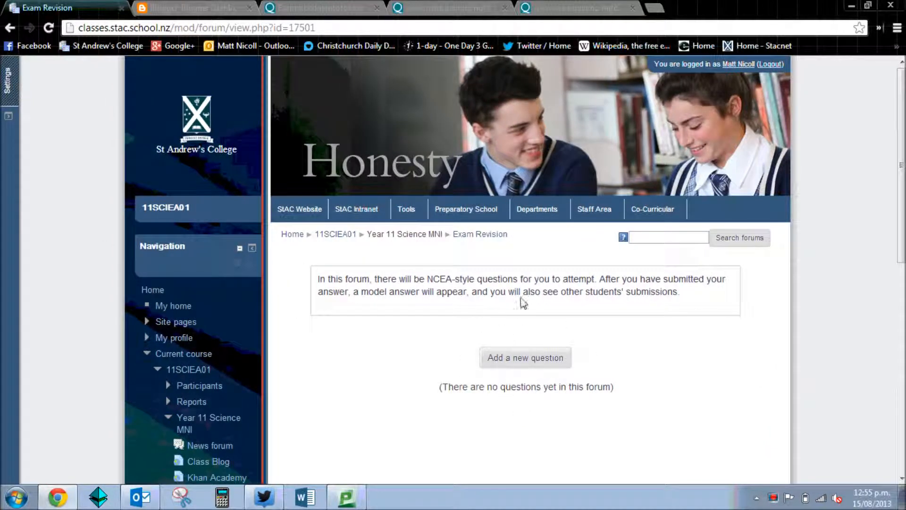
Start a new question in the Exam Revision forum and bring up Question Three: Cell Division in the 2010 NZQA exam PDF
{"action": "left_click", "coordinate": [540, 358]}
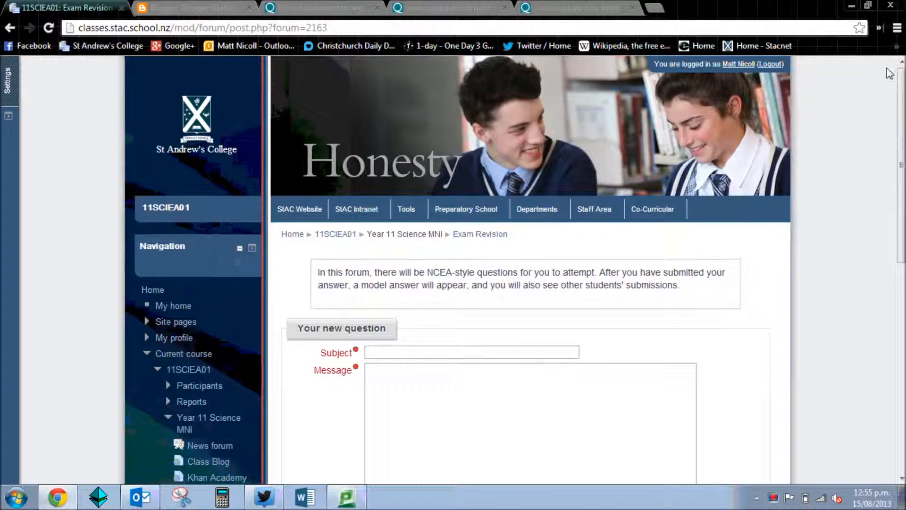
{"action": "scroll", "coordinate": [823, 182], "scroll_direction": "down", "scroll_amount": 2}
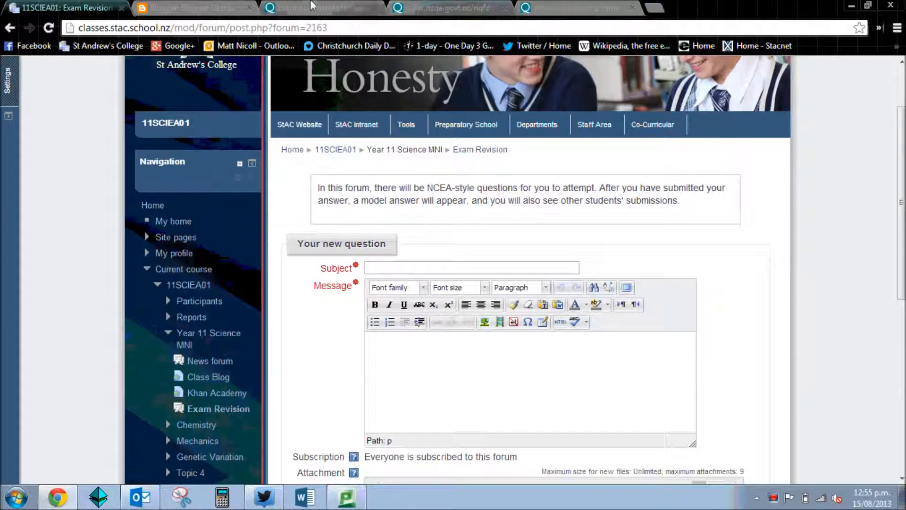
{"action": "left_click", "coordinate": [435, 7]}
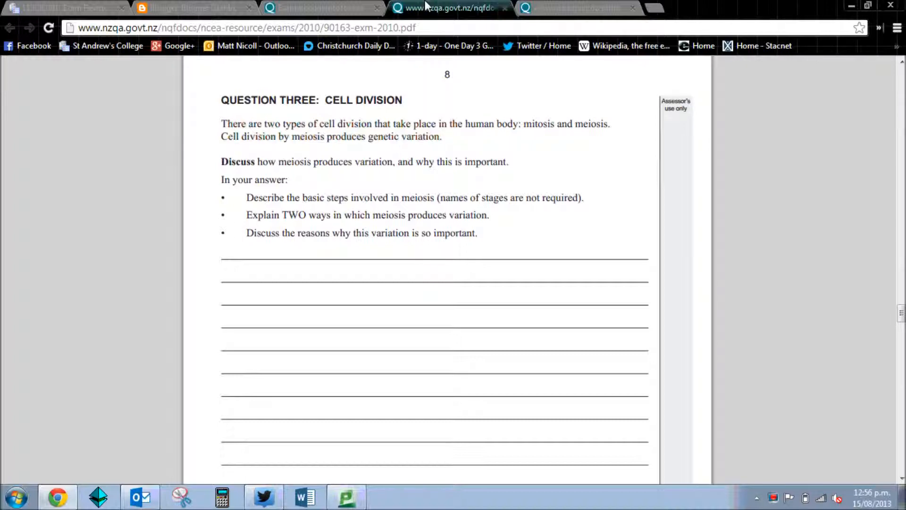
{"action": "left_click_drag", "start_coordinate": [485, 236], "coordinate": [219, 123]}
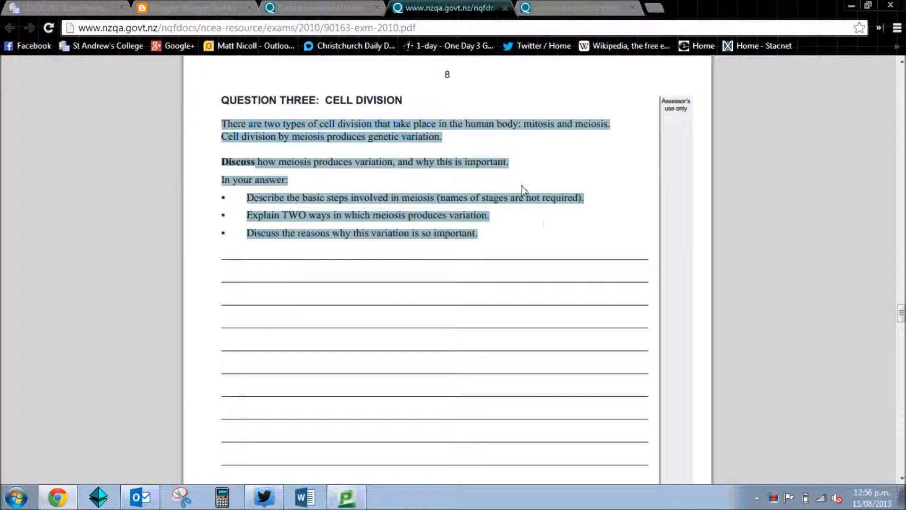
{"action": "left_click", "coordinate": [536, 230]}
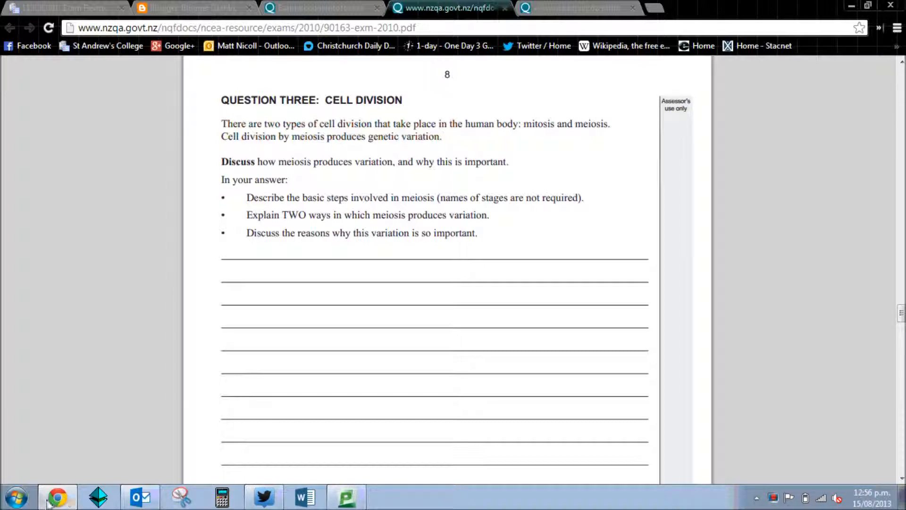
Open Snipping Tool and capture the Question Three text from the opening sentence through the last bullet, leaving out the heading and answer lines
{"action": "left_click", "coordinate": [23, 504]}
{"action": "type", "text": "snipp"}
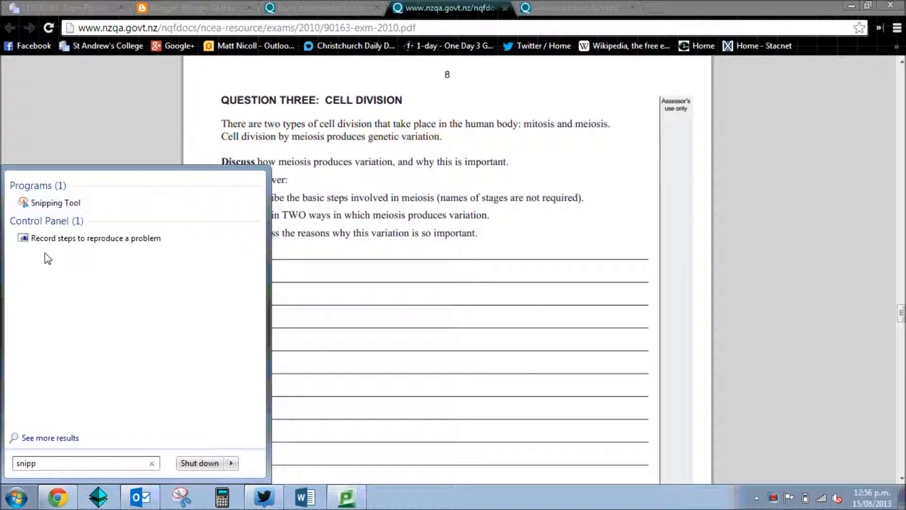
{"action": "left_click", "coordinate": [50, 204]}
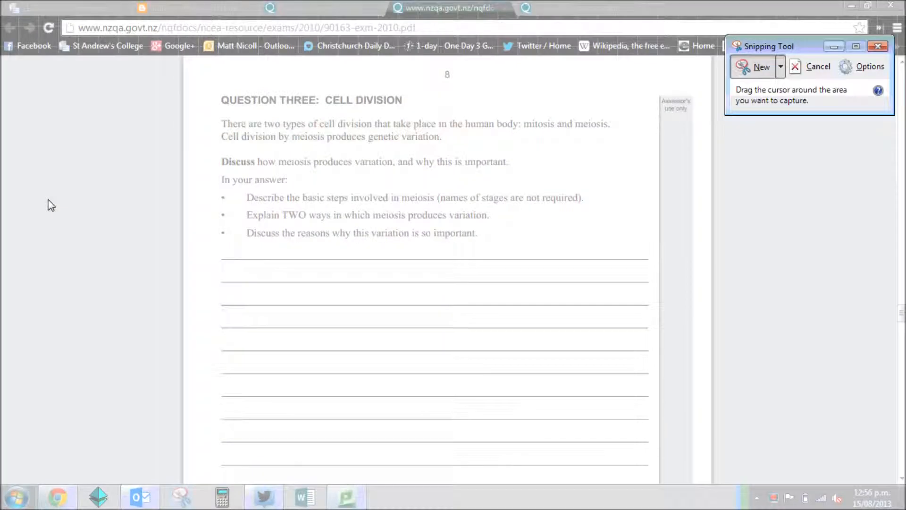
{"action": "left_click_drag", "start_coordinate": [212, 110], "coordinate": [626, 248]}
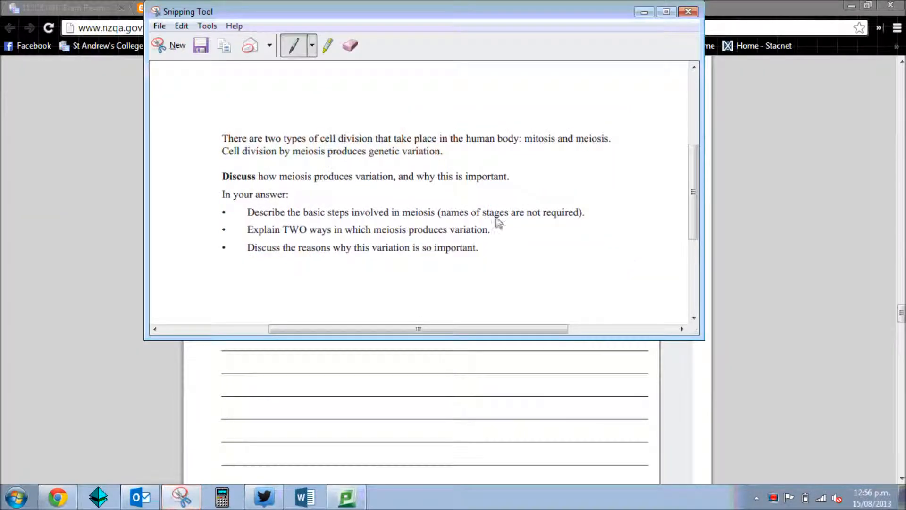
Save the snip in the Pictures library as a JPEG file named "Genetics Question 1" and close Snipping Tool
{"action": "left_click", "coordinate": [160, 26]}
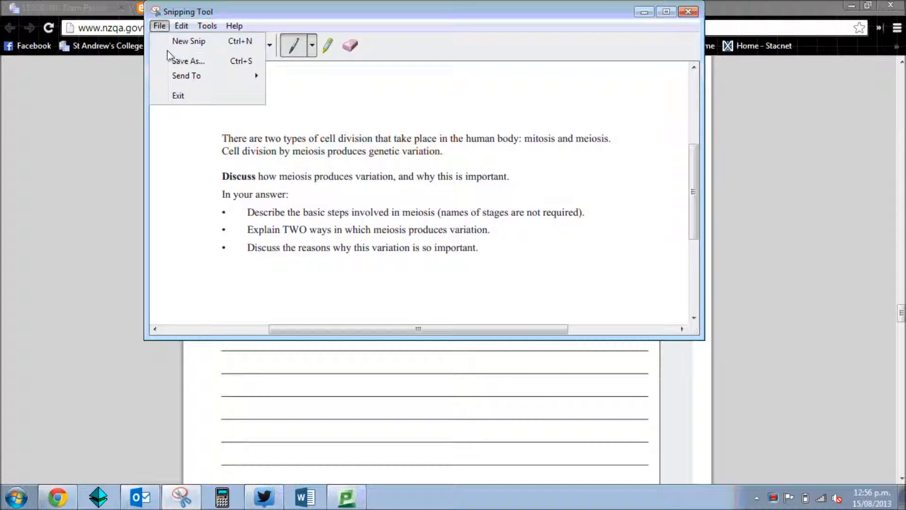
{"action": "left_click", "coordinate": [170, 58]}
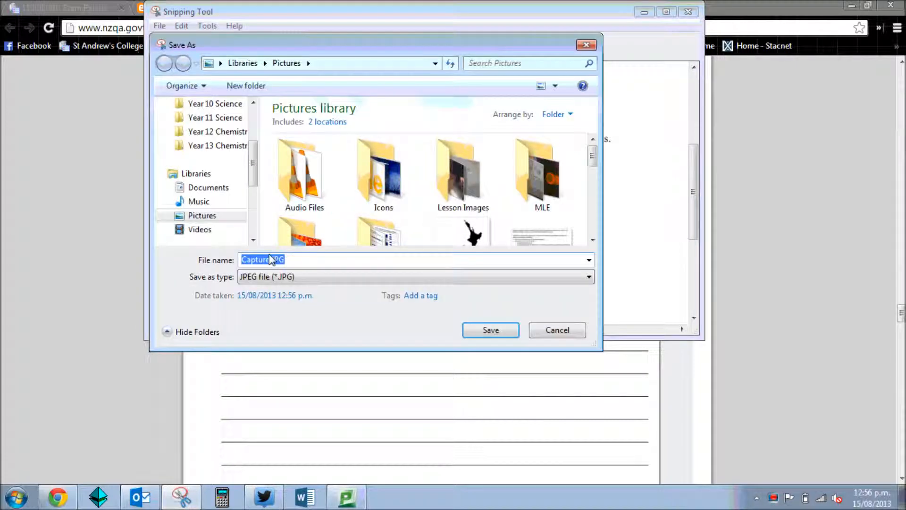
{"action": "type", "text": "Genetic"}
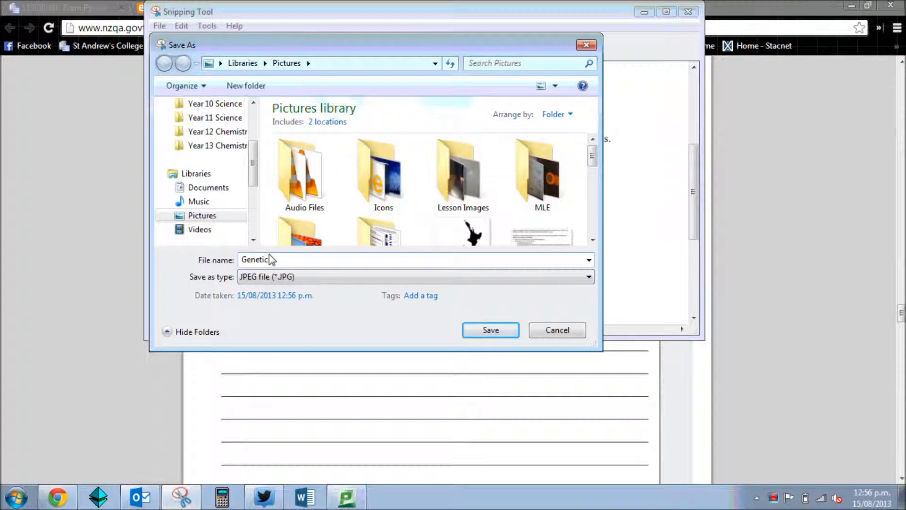
{"action": "type", "text": " Question 1"}
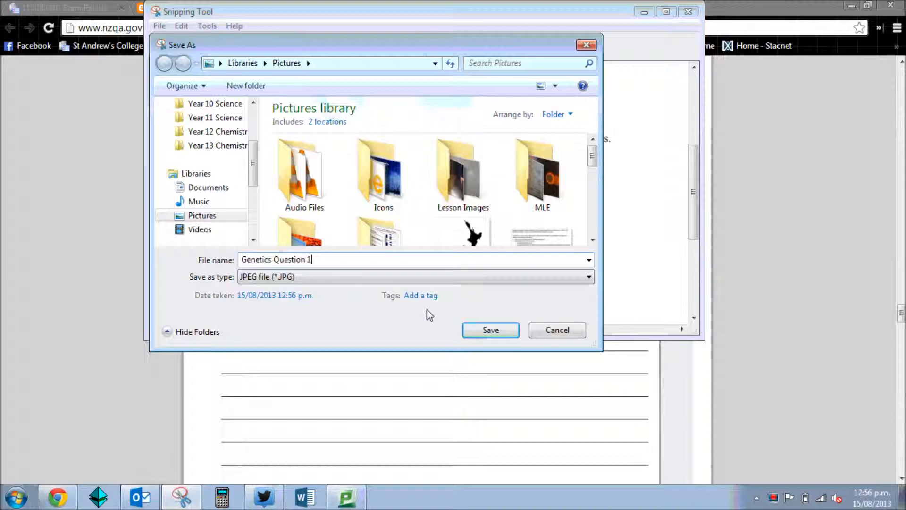
{"action": "left_click", "coordinate": [490, 330]}
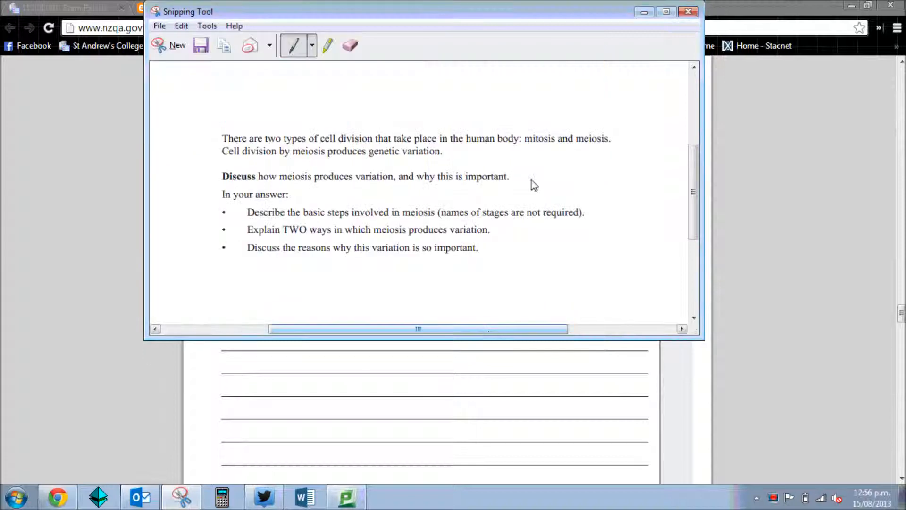
{"action": "left_click", "coordinate": [688, 12]}
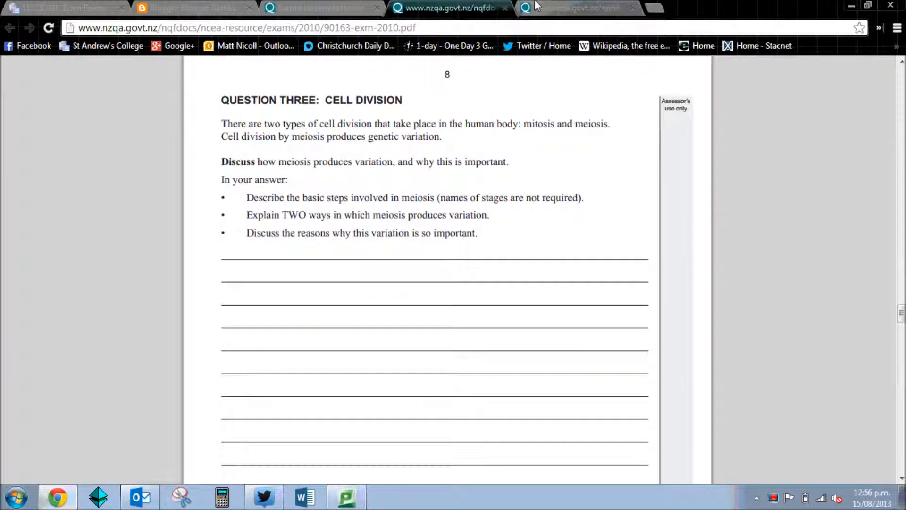
Return to the new forum question and set its subject to "Mitosis and Meiosis"
{"action": "left_click", "coordinate": [66, 6]}
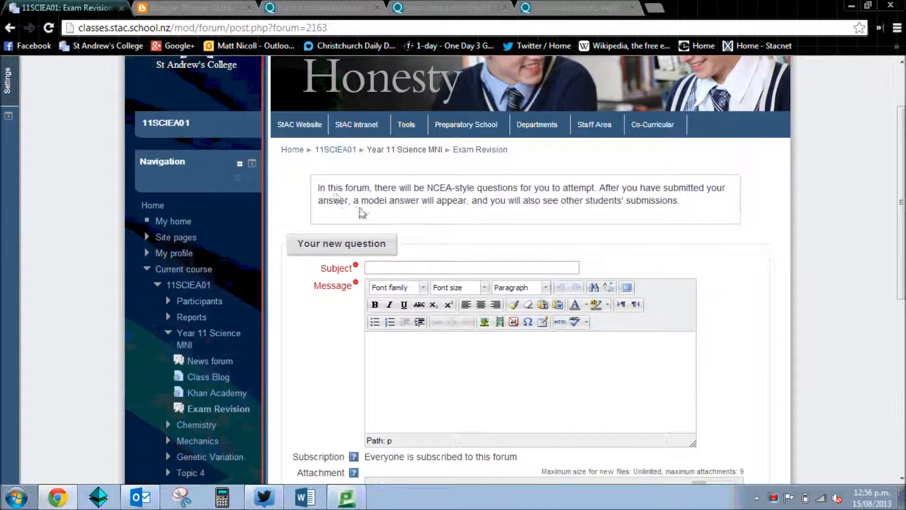
{"action": "left_click", "coordinate": [411, 269]}
{"action": "type", "text": "Genetics Question 1"}
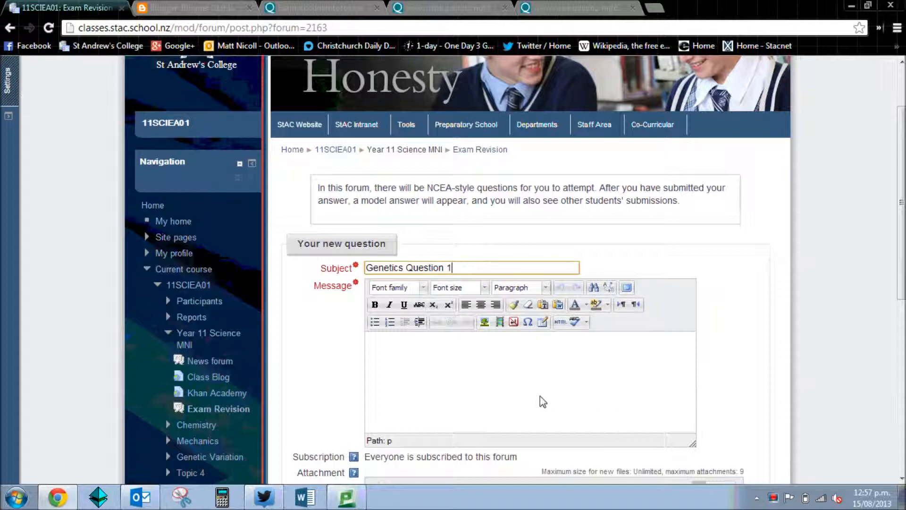
{"action": "key", "text": "ctrl+a"}
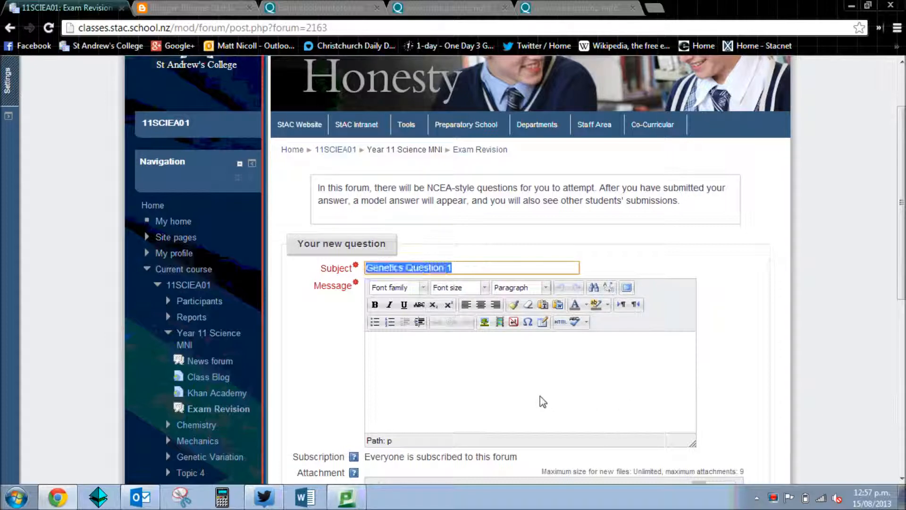
{"action": "type", "text": "Mitosis and Meiosis"}
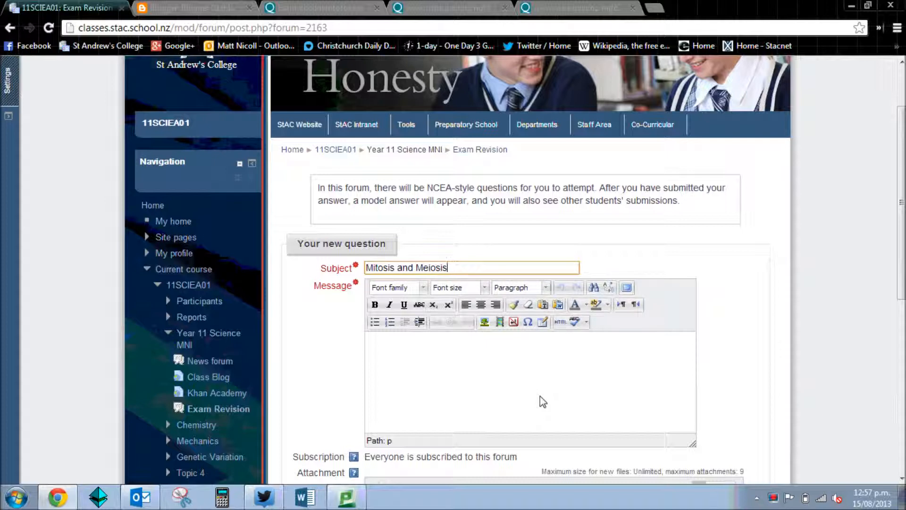
Upload Genetics Question 1.JPG from the Pictures library as an image for the question's message
{"action": "left_click", "coordinate": [516, 412]}
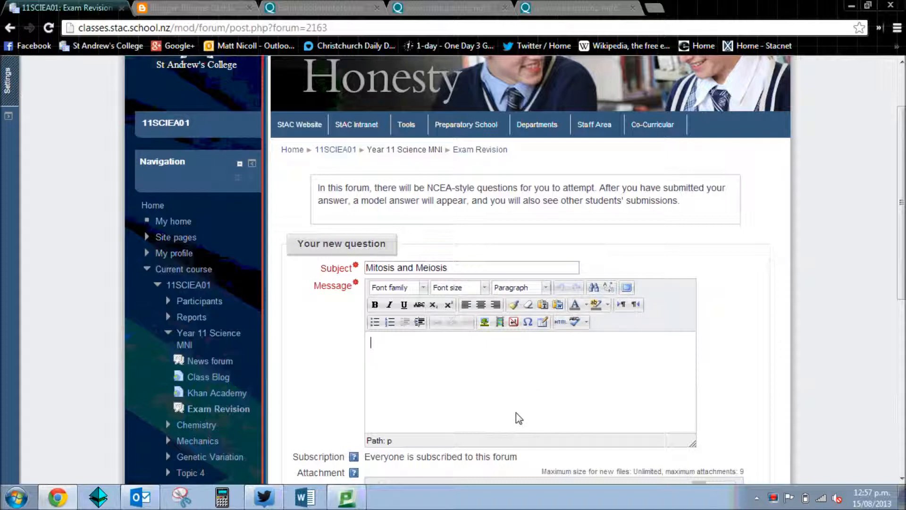
{"action": "left_click", "coordinate": [485, 322]}
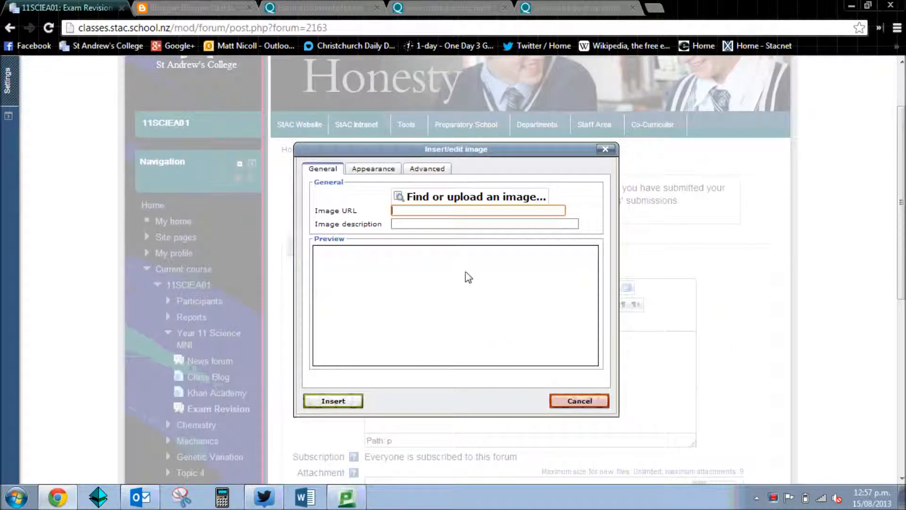
{"action": "left_click", "coordinate": [444, 202]}
{"action": "left_click", "coordinate": [222, 153]}
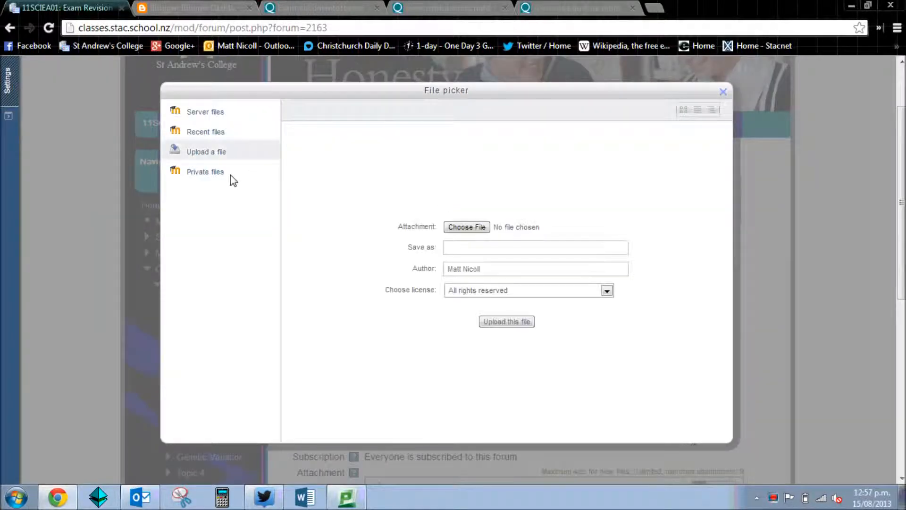
{"action": "left_click", "coordinate": [466, 227]}
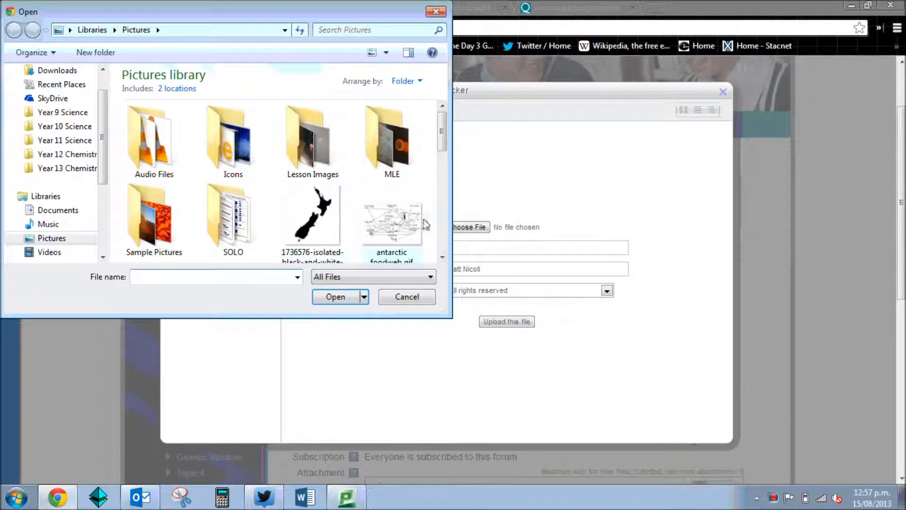
{"action": "left_click_drag", "start_coordinate": [441, 137], "coordinate": [444, 208]}
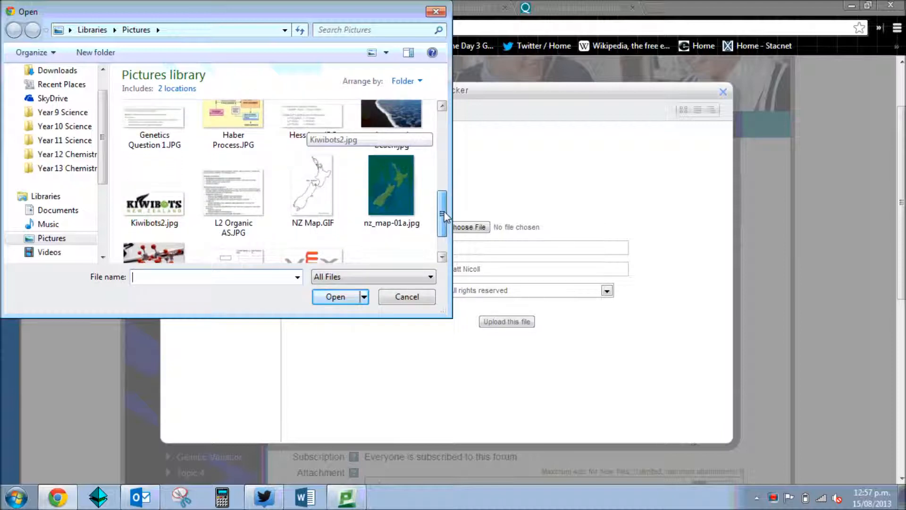
{"action": "double_click", "coordinate": [168, 153]}
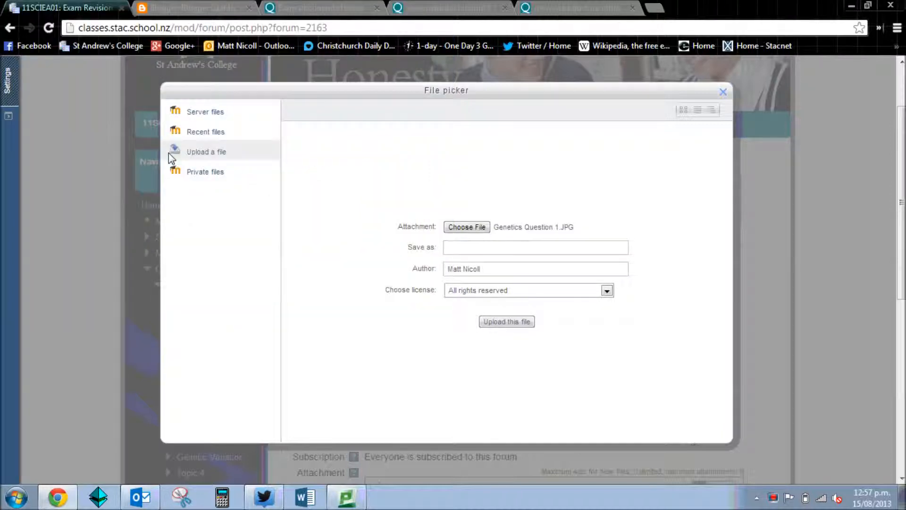
{"action": "left_click", "coordinate": [506, 321]}
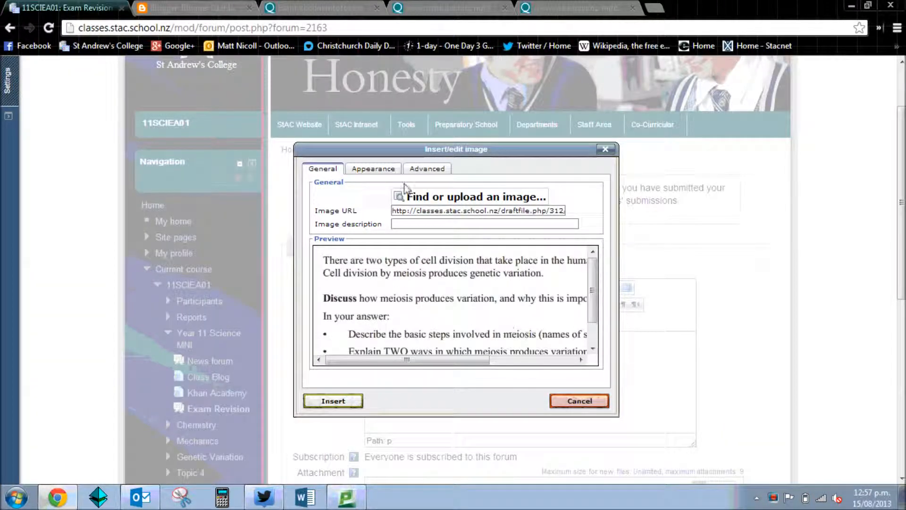
Set the image width to 600 px with proportions constrained and insert it into the message without an image description
{"action": "left_click", "coordinate": [383, 169]}
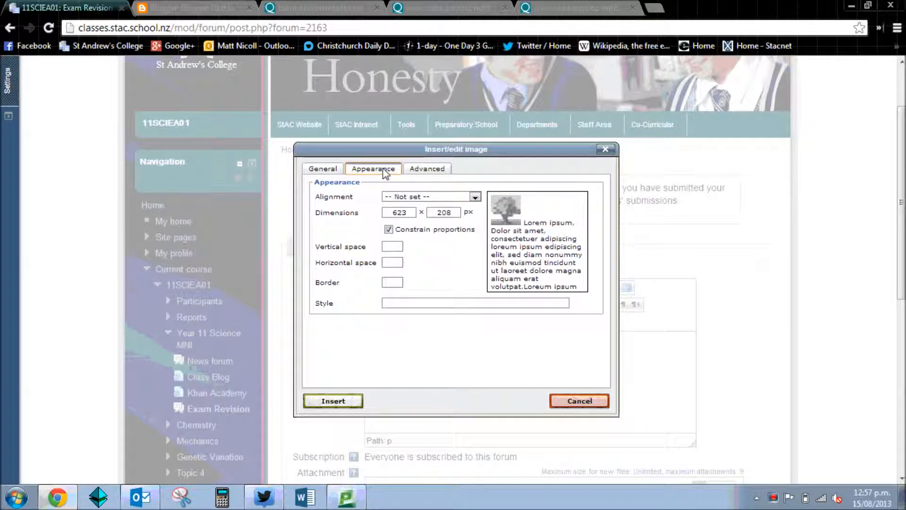
{"action": "double_click", "coordinate": [400, 213]}
{"action": "type", "text": "600"}
{"action": "key", "text": "Tab"}
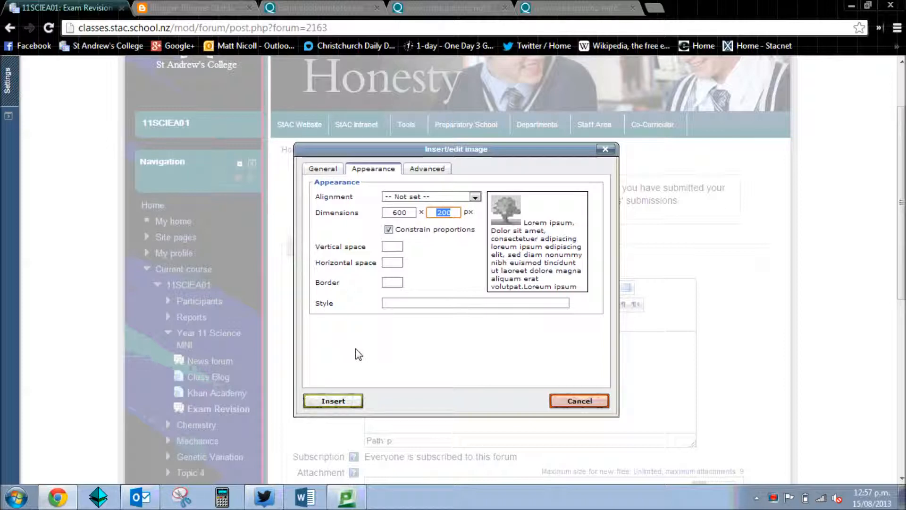
{"action": "left_click", "coordinate": [333, 399]}
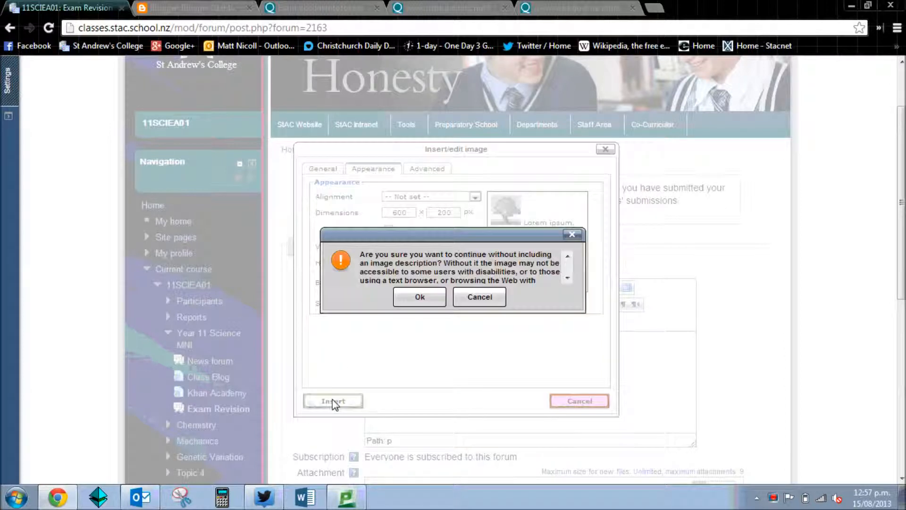
{"action": "left_click", "coordinate": [420, 297]}
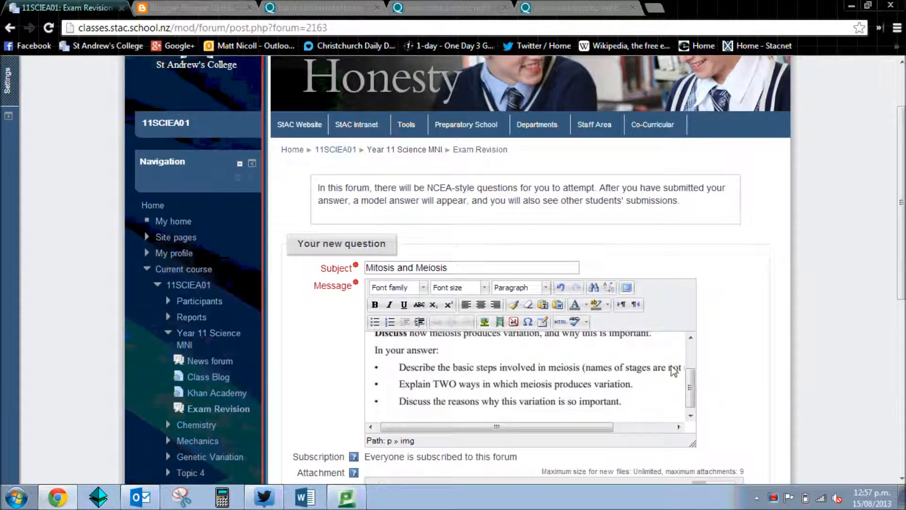
Post the Mitosis and Meiosis question to the forum and continue to the forum's question list
{"action": "mouse_move", "coordinate": [690, 390]}
{"action": "left_mouse_down"}
{"action": "mouse_move", "coordinate": [691, 371]}
{"action": "mouse_move", "coordinate": [689, 399]}
{"action": "left_mouse_up"}
{"action": "left_click_drag", "start_coordinate": [899, 296], "coordinate": [896, 401]}
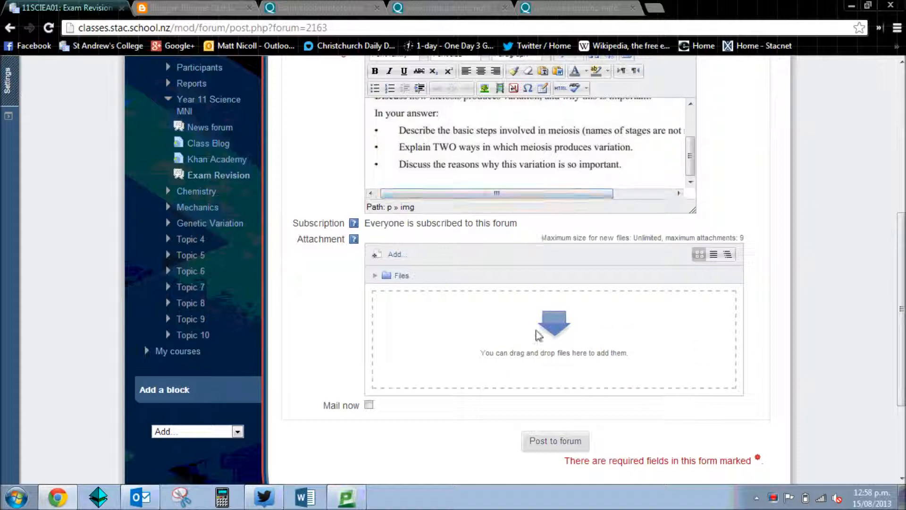
{"action": "left_click", "coordinate": [556, 446]}
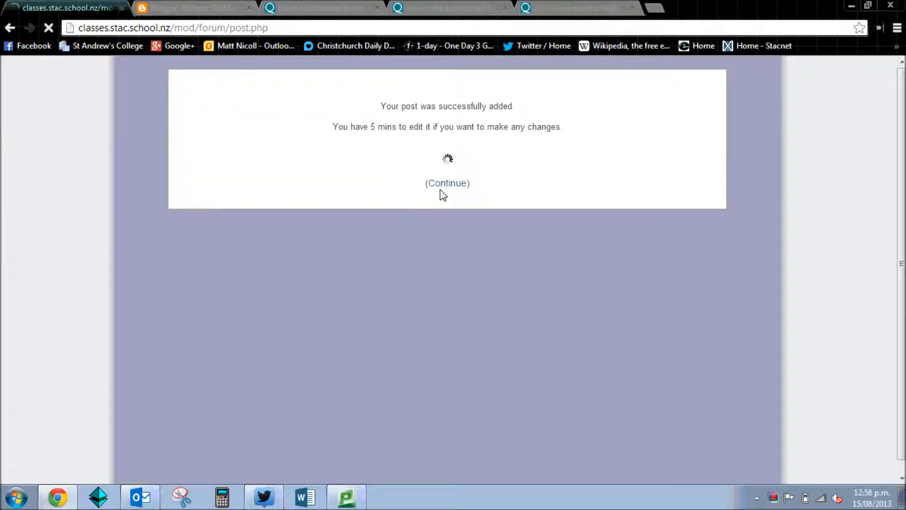
{"action": "left_click", "coordinate": [444, 186]}
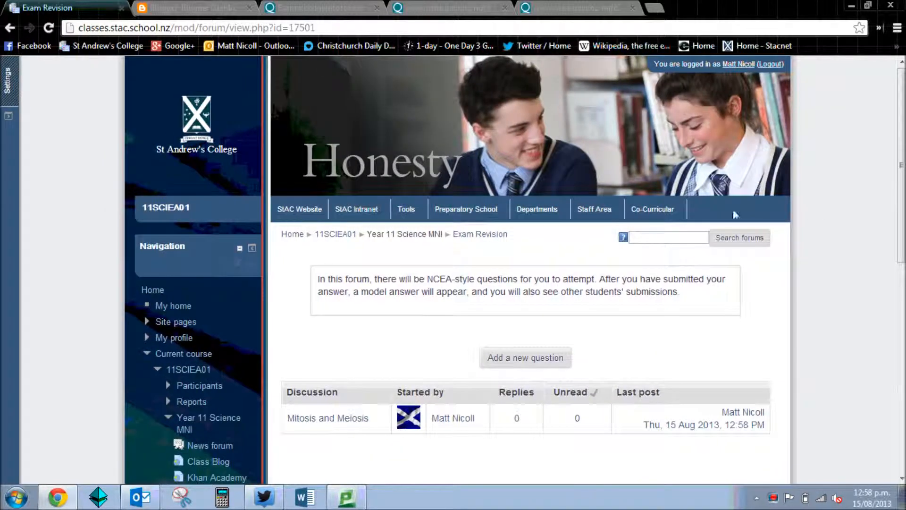
Open the Mitosis and Meiosis discussion and check how the posted question image displays
{"action": "scroll", "coordinate": [734, 215], "scroll_direction": "down", "scroll_amount": 3}
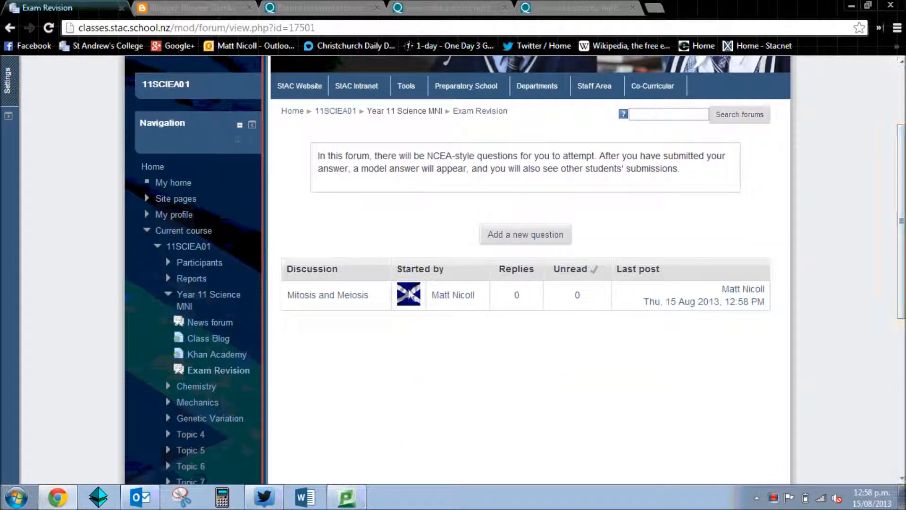
{"action": "left_click", "coordinate": [351, 297]}
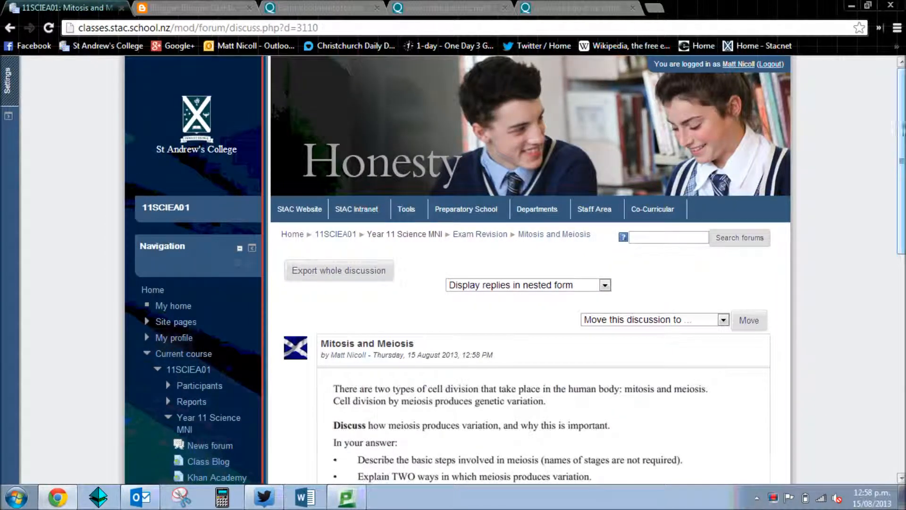
{"action": "scroll", "coordinate": [891, 209], "scroll_direction": "down", "scroll_amount": 4}
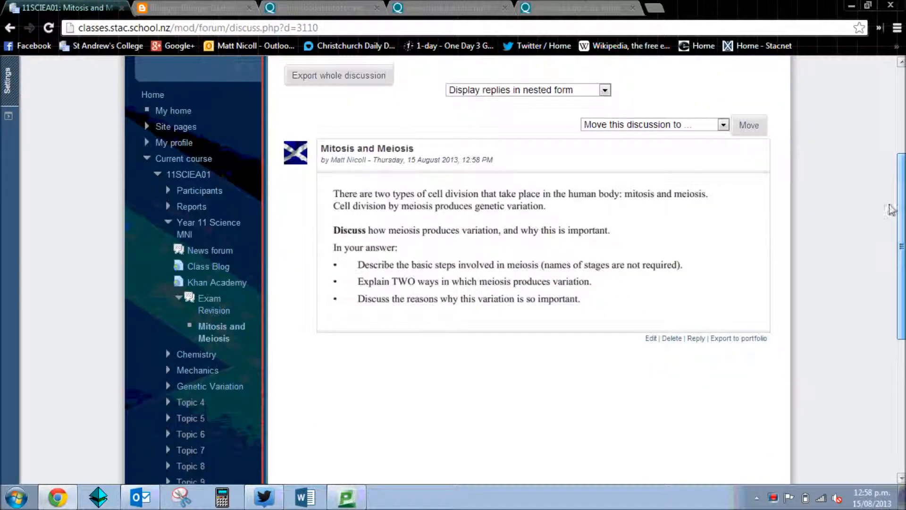
Start a reply to the Mitosis and Meiosis question and snip the Question Three answer schedule tables from the 2010 NZQA PDF
{"action": "left_click", "coordinate": [695, 338]}
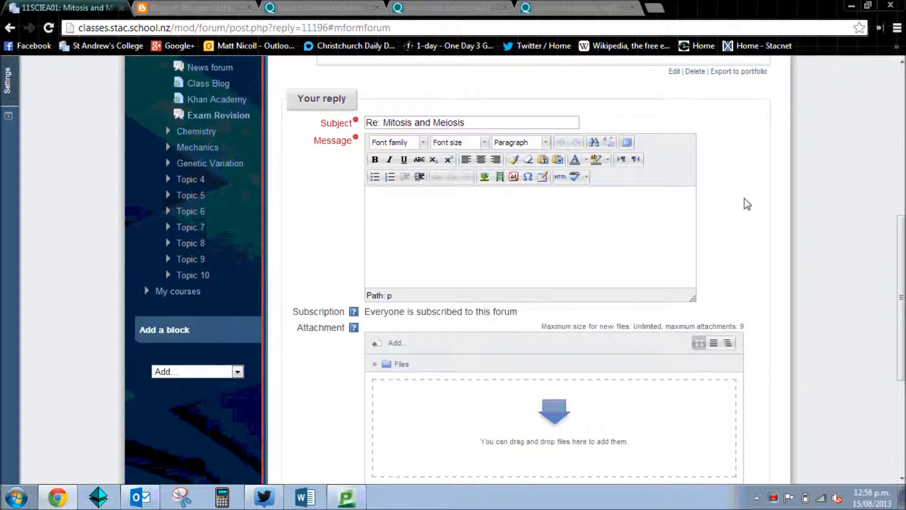
{"action": "left_click", "coordinate": [581, 7]}
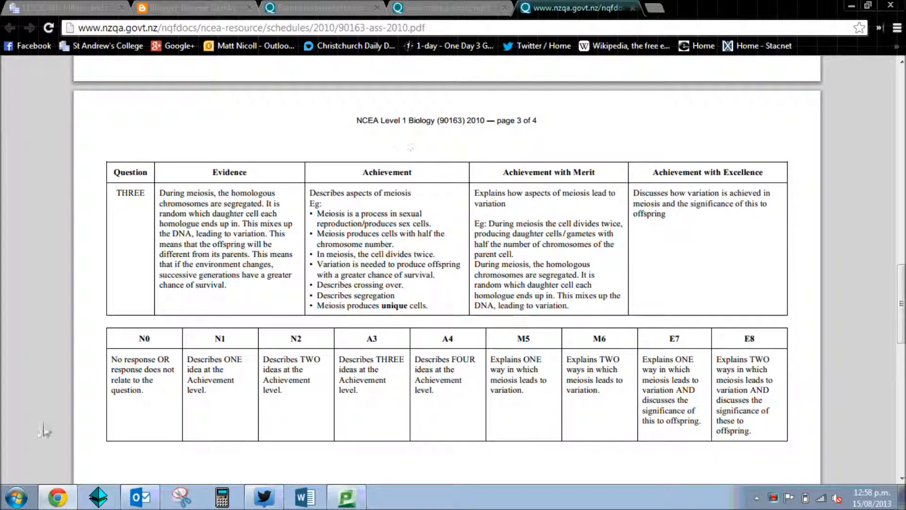
{"action": "left_click", "coordinate": [181, 496]}
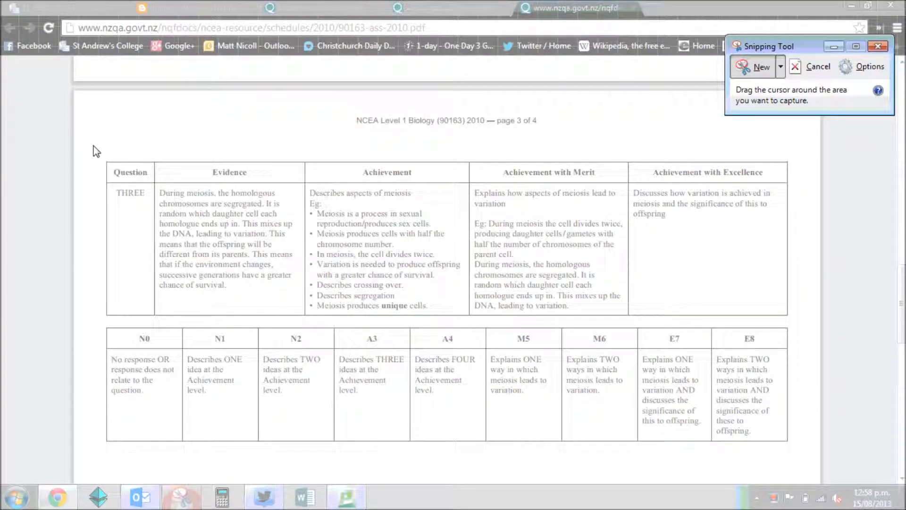
{"action": "left_click_drag", "start_coordinate": [98, 151], "coordinate": [802, 456]}
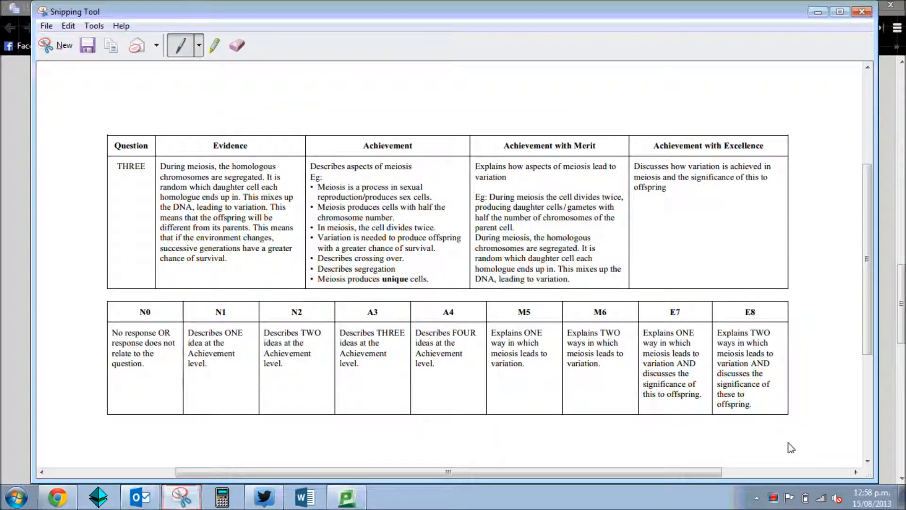
Save the snip as Genetics Question 1 Answer.JPG in the Pictures library, close the Snipping Tool and return to the forum reply
{"action": "left_click", "coordinate": [47, 26]}
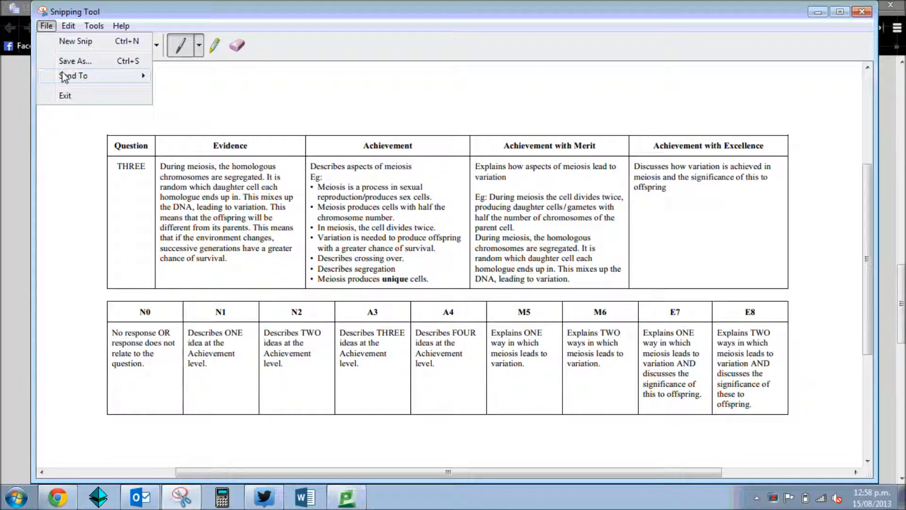
{"action": "left_click", "coordinate": [68, 61]}
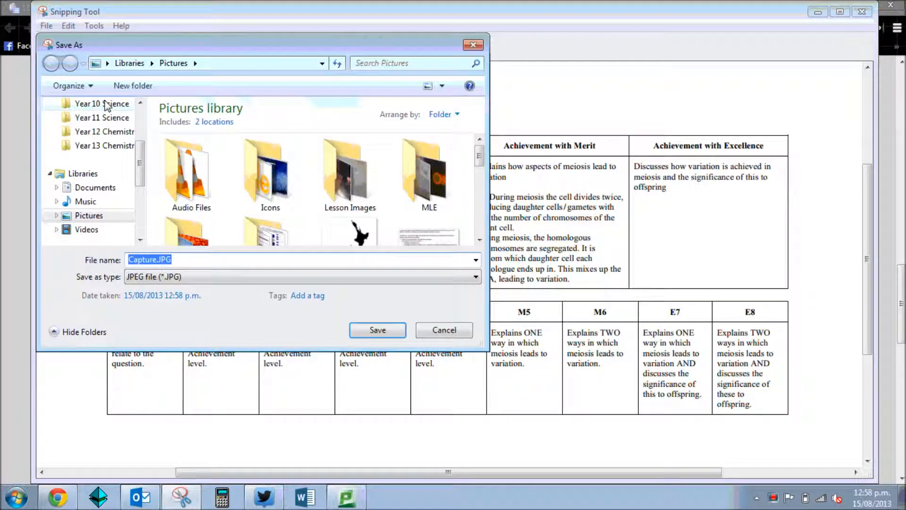
{"action": "type", "text": "Ge"}
{"action": "key", "text": "Down"}
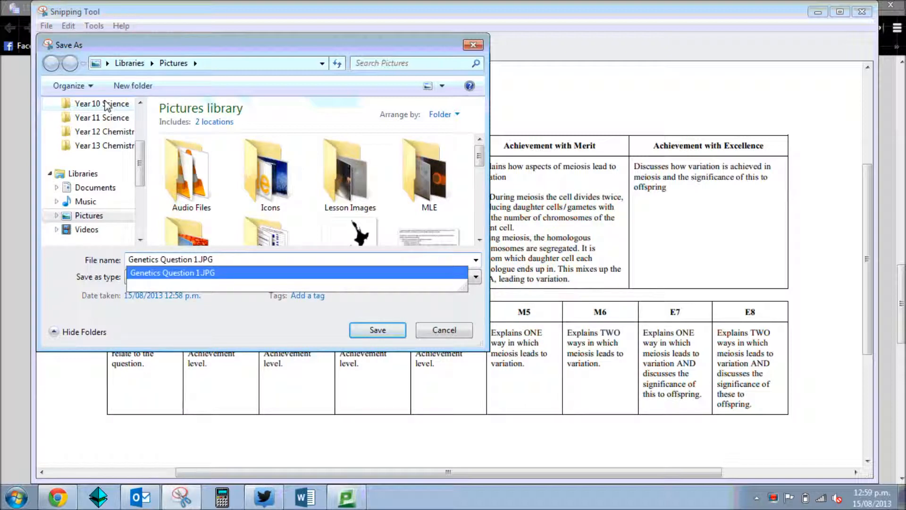
{"action": "key", "text": "Left"}
{"action": "type", "text": "Answer"}
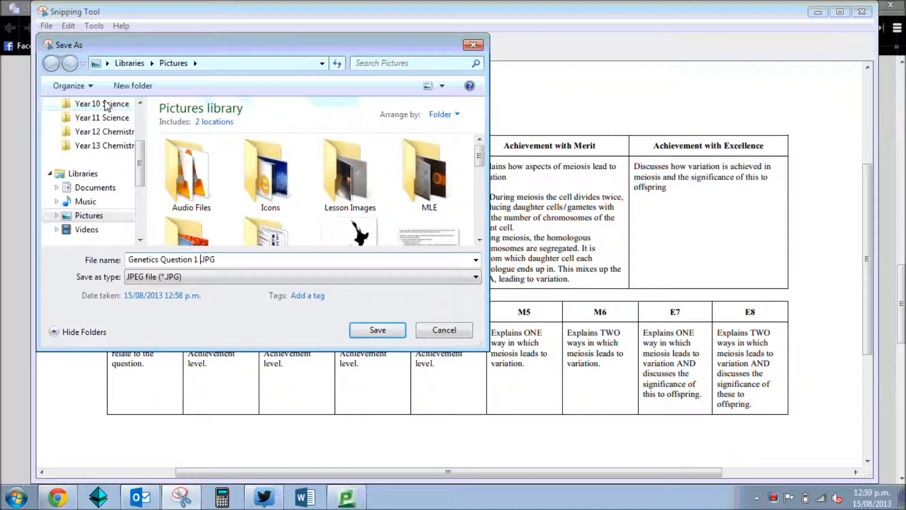
{"action": "key", "text": "Return"}
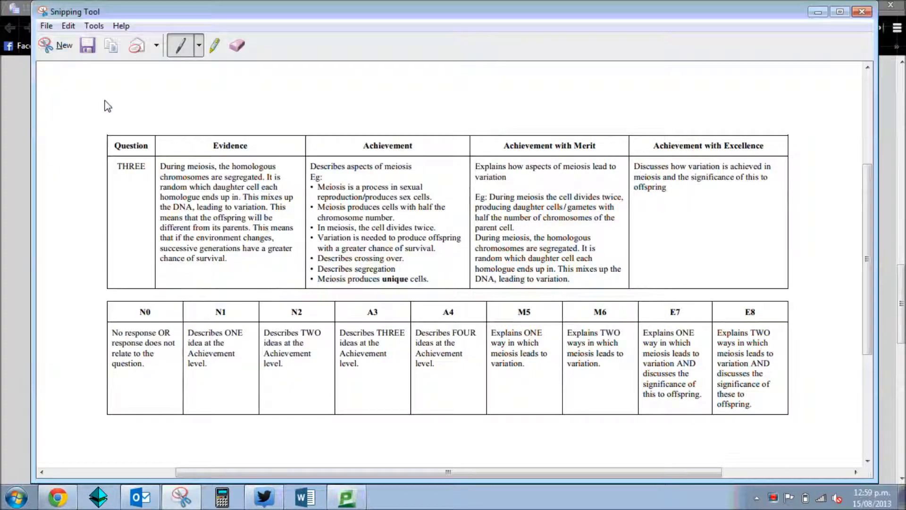
{"action": "left_click", "coordinate": [871, 11]}
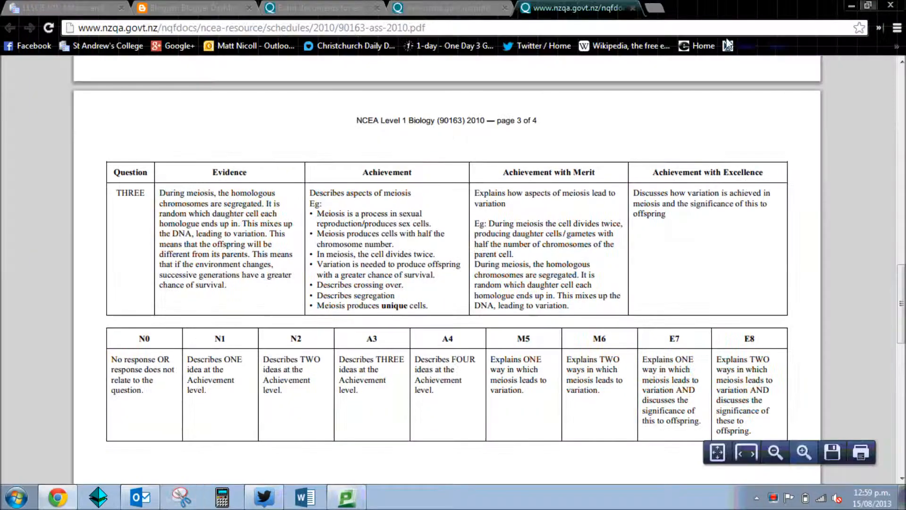
{"action": "left_click", "coordinate": [84, 6]}
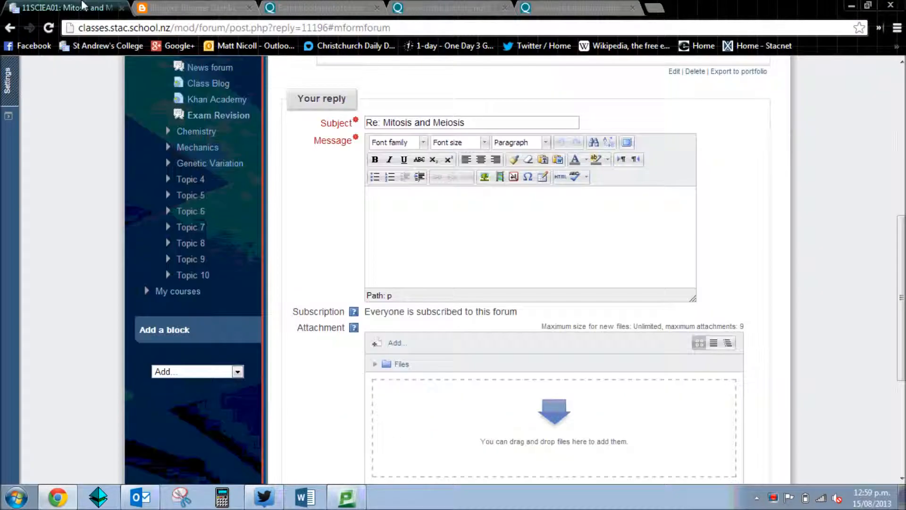
Start inserting an image into the reply's message and bring up the file picker for uploading it
{"action": "left_click", "coordinate": [484, 177]}
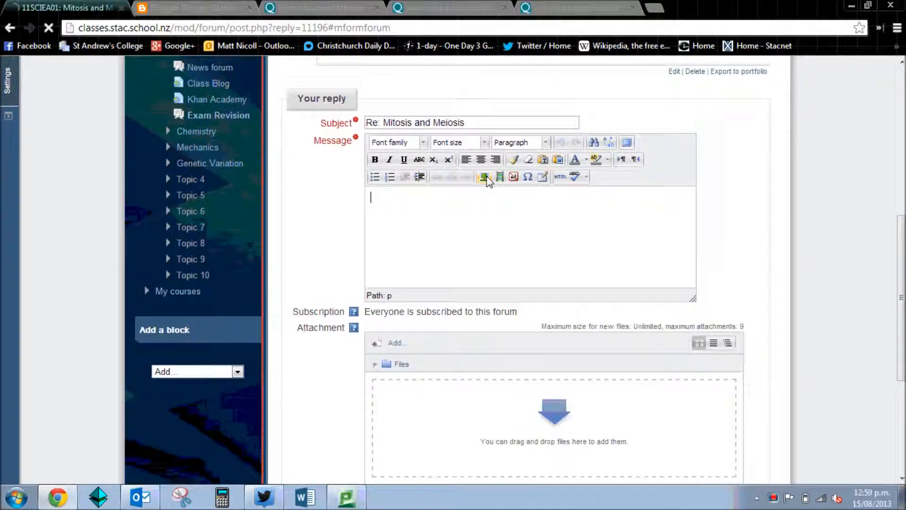
{"action": "left_click", "coordinate": [456, 202]}
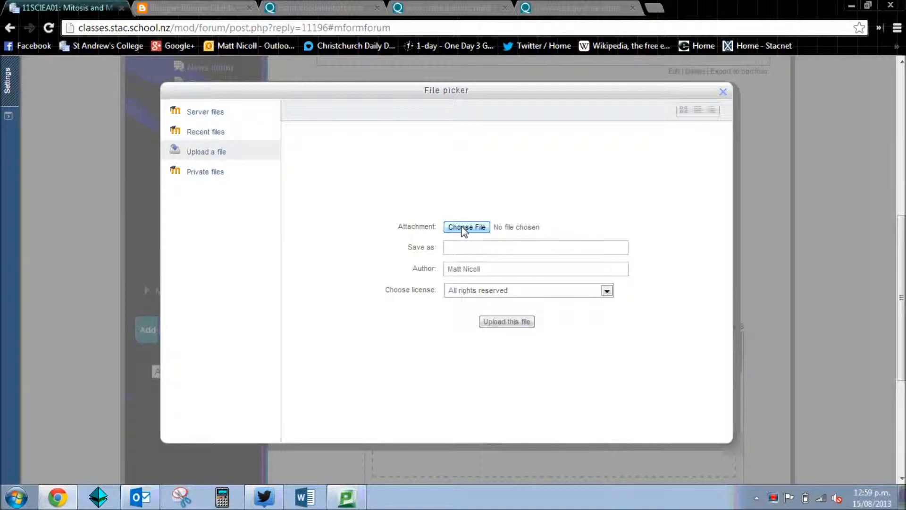
{"action": "left_click", "coordinate": [13, 499]}
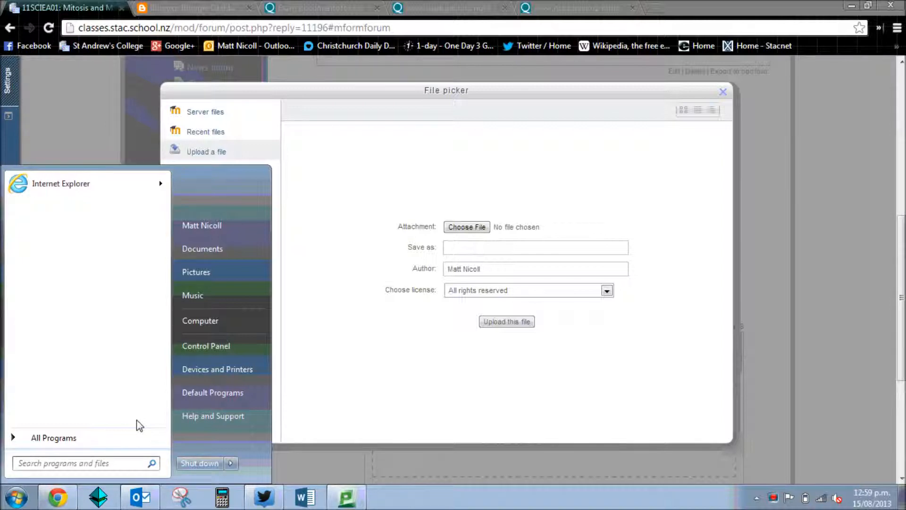
{"action": "type", "text": "snipp"}
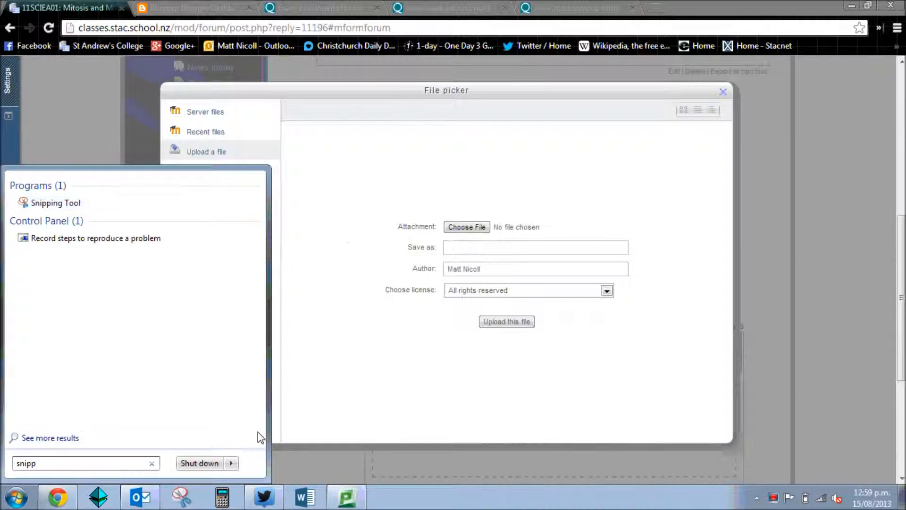
{"action": "left_click", "coordinate": [331, 466]}
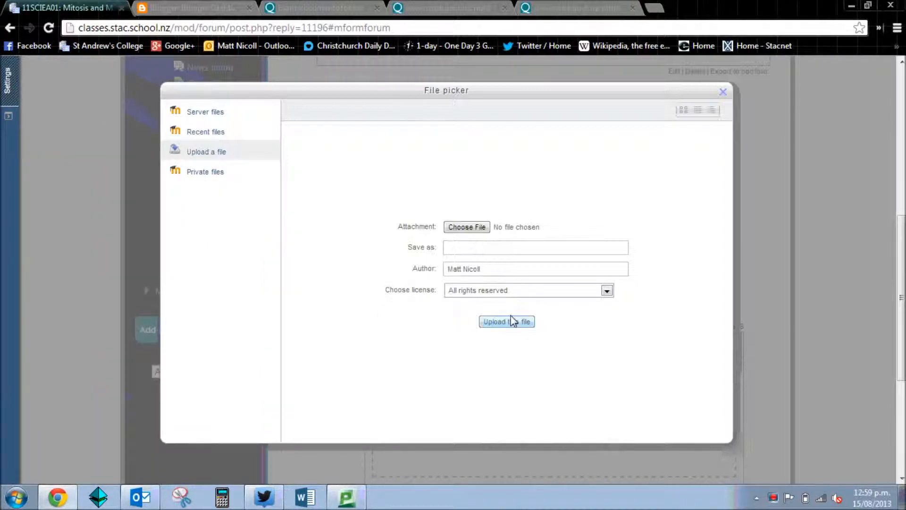
Upload Genetics Question 1 Answer.JPG from the Pictures library as an image for the reply's message
{"action": "left_click", "coordinate": [457, 226]}
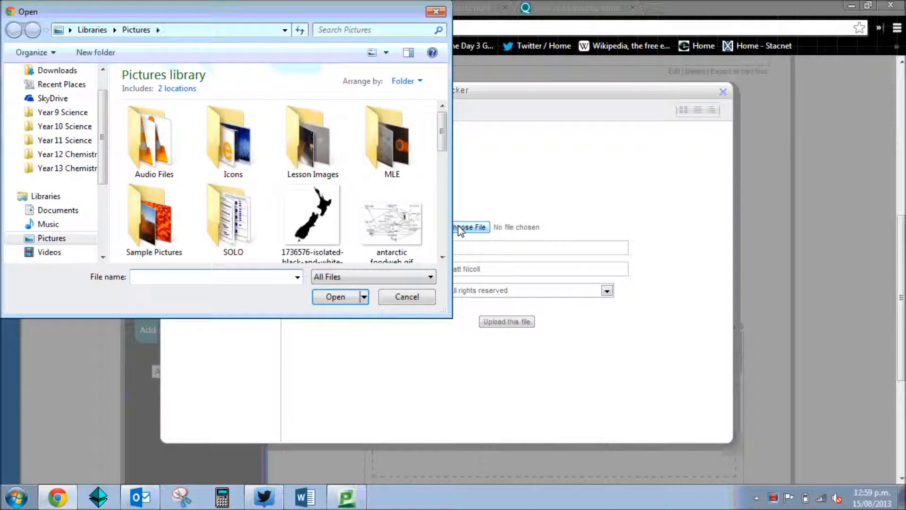
{"action": "left_click_drag", "start_coordinate": [442, 129], "coordinate": [441, 183]}
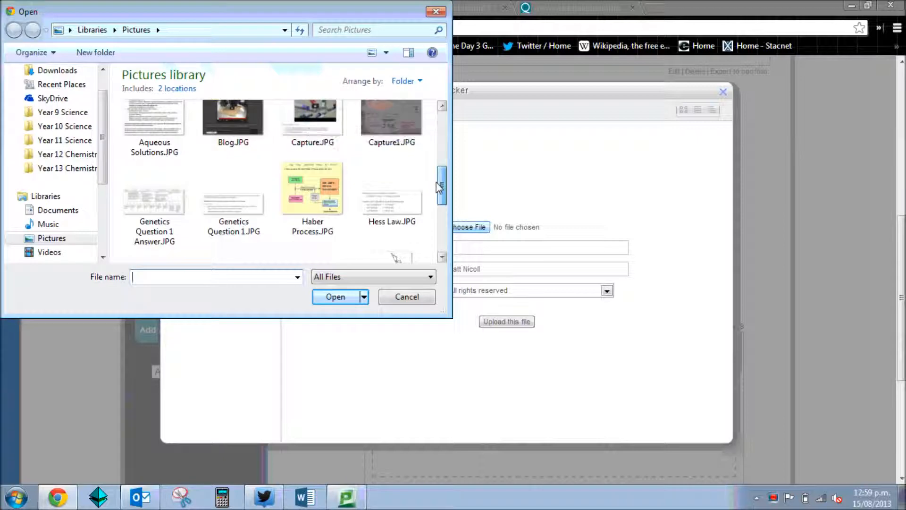
{"action": "double_click", "coordinate": [138, 210]}
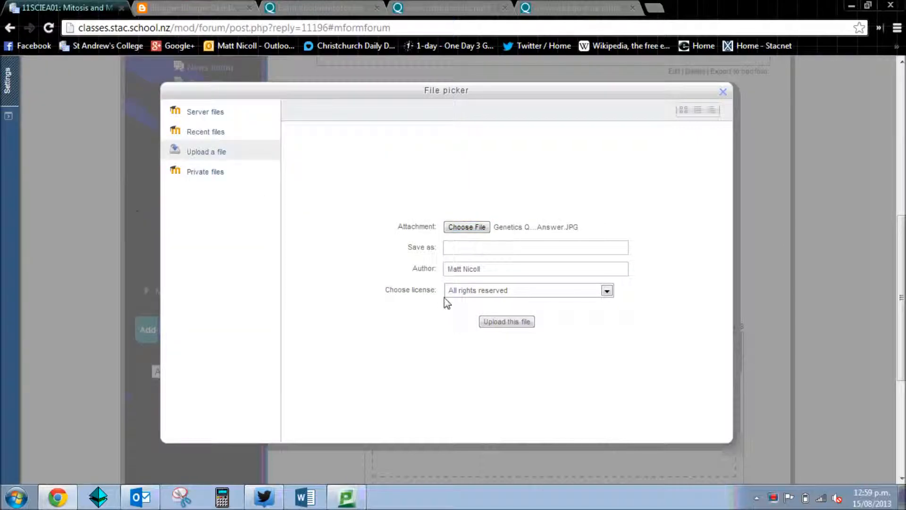
{"action": "left_click", "coordinate": [503, 321]}
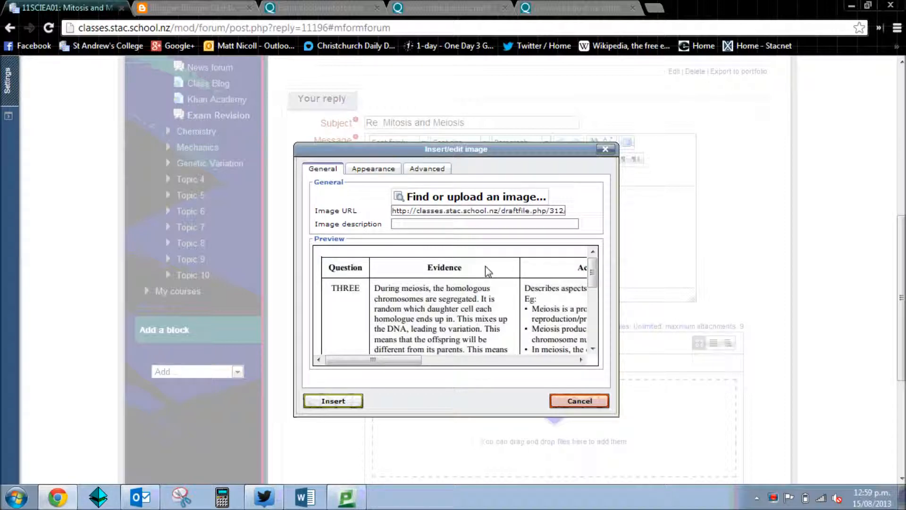
Insert the answer image into the reply at its original dimensions without an image description and check how it fits the message
{"action": "left_click", "coordinate": [371, 170]}
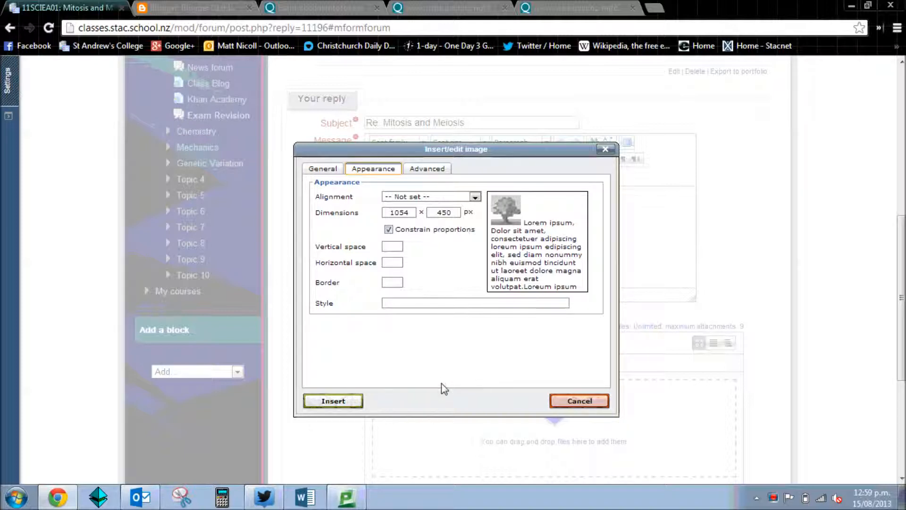
{"action": "left_click", "coordinate": [332, 400]}
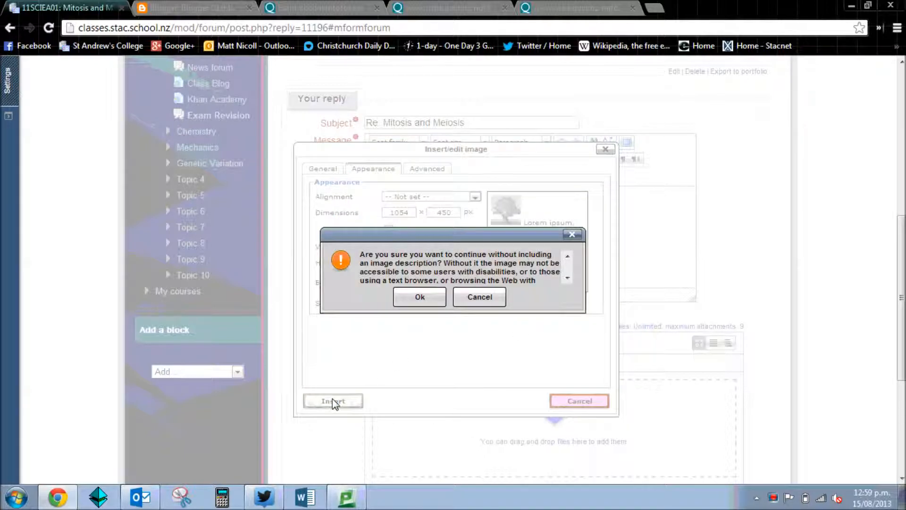
{"action": "left_click", "coordinate": [427, 297]}
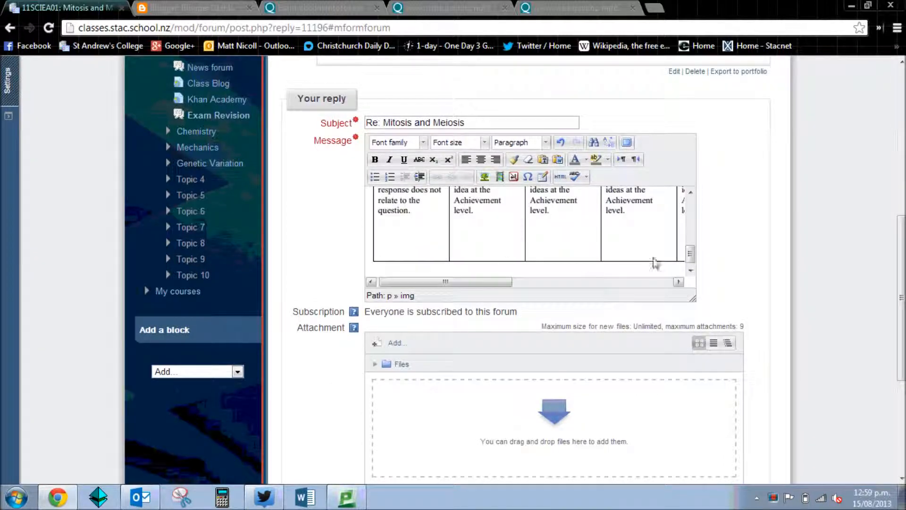
{"action": "left_click_drag", "start_coordinate": [694, 258], "coordinate": [696, 211]}
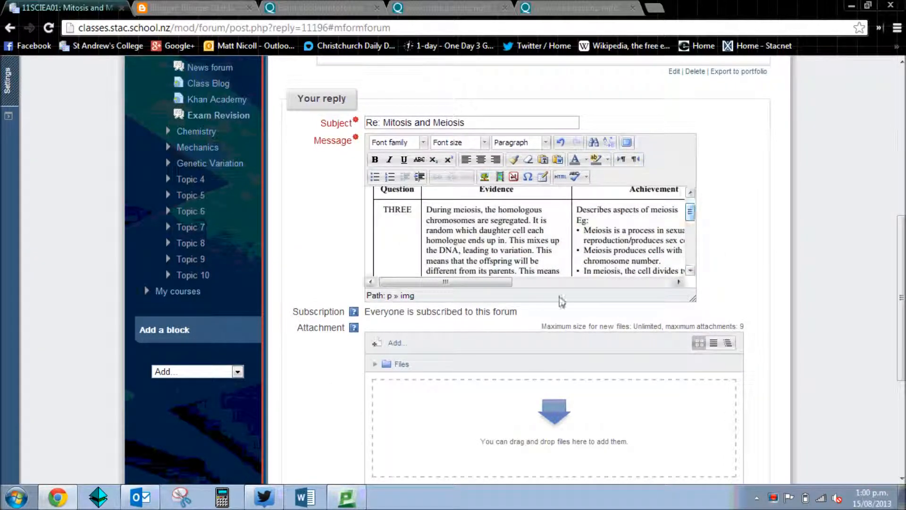
{"action": "left_click_drag", "start_coordinate": [469, 282], "coordinate": [488, 282]}
{"action": "left_click_drag", "start_coordinate": [690, 214], "coordinate": [691, 204]}
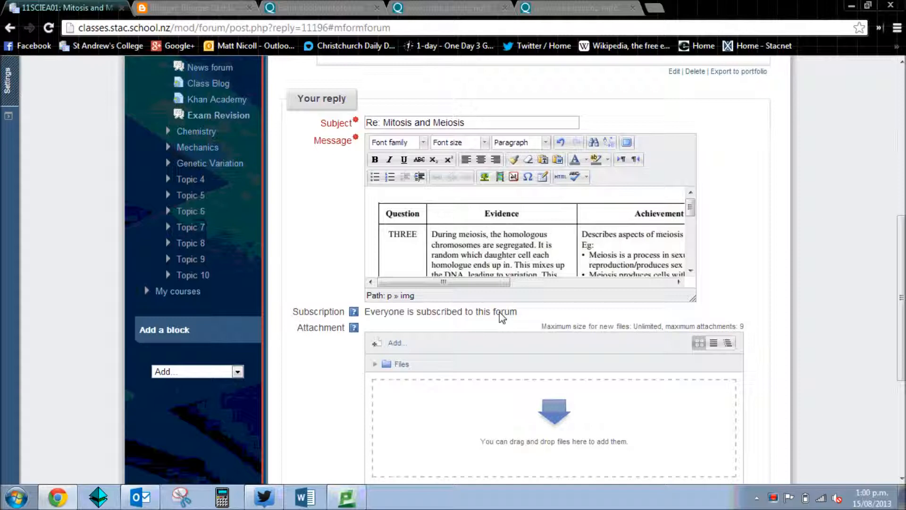
{"action": "left_click", "coordinate": [16, 497]}
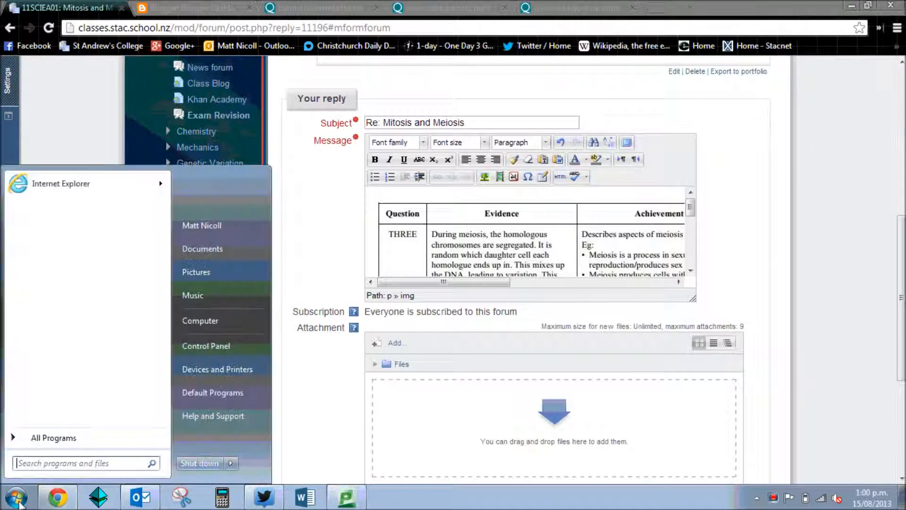
{"action": "left_click", "coordinate": [229, 293]}
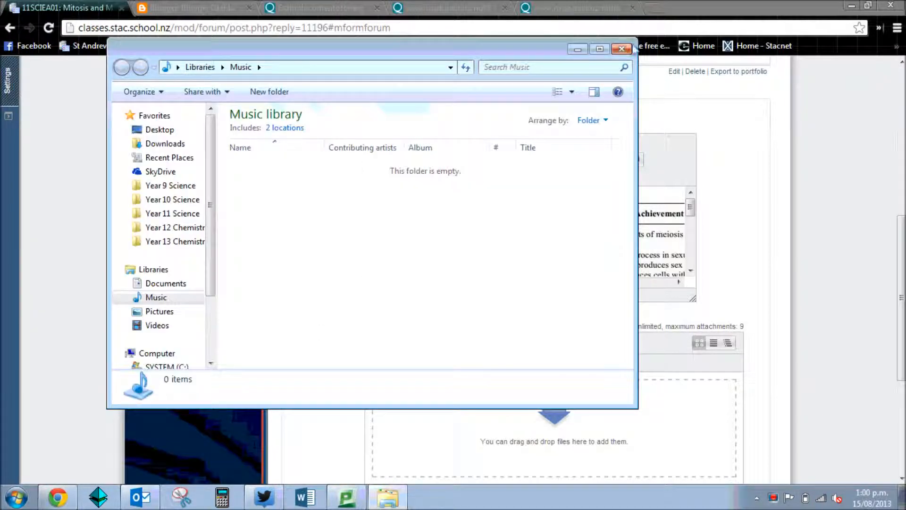
{"action": "left_click", "coordinate": [626, 55]}
Attach Genetics Question 1 Answer.JPG from the Pictures library folder to the reply as a file
{"action": "key", "text": "super"}
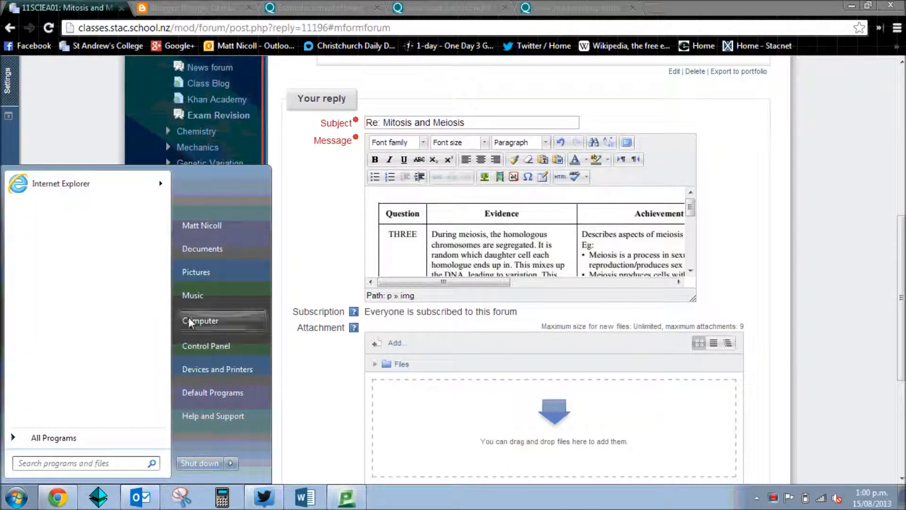
{"action": "left_click", "coordinate": [223, 276]}
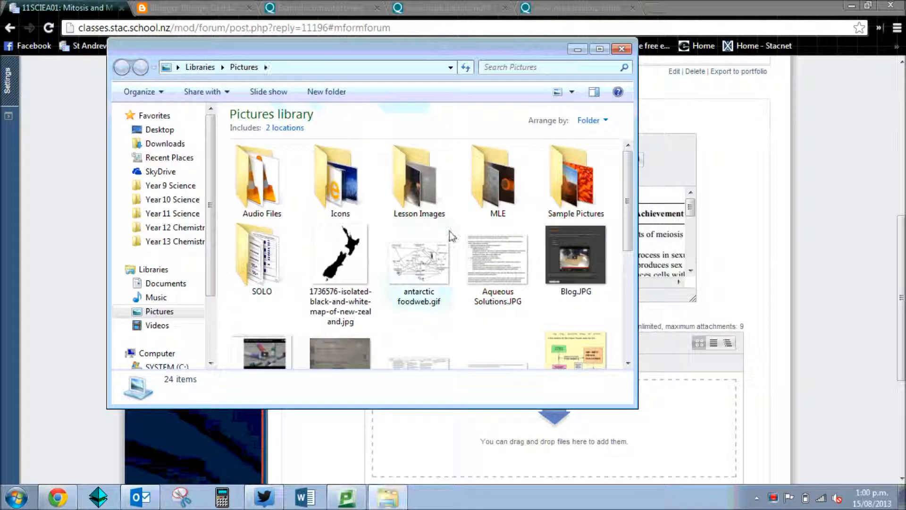
{"action": "scroll", "coordinate": [427, 330], "scroll_direction": "down", "scroll_amount": 1}
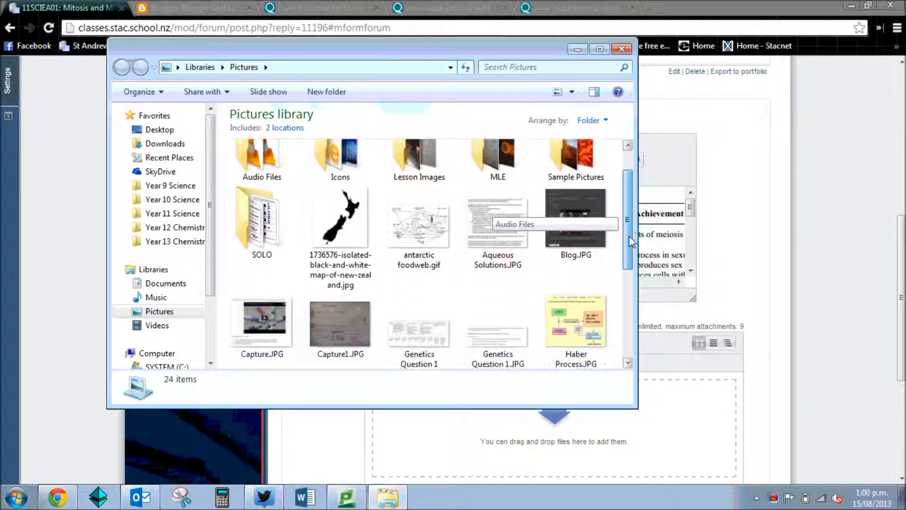
{"action": "left_click_drag", "start_coordinate": [428, 334], "coordinate": [690, 428]}
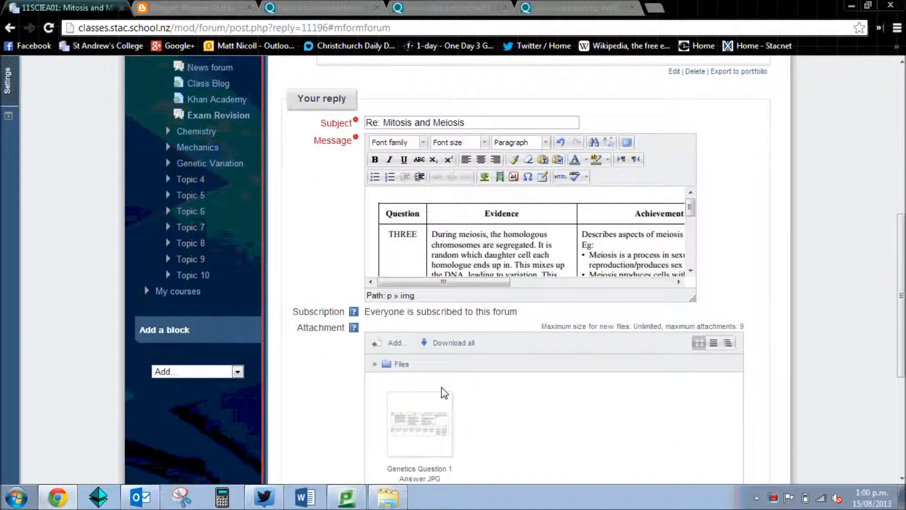
Delete the oversized answer image from the reply's message, keeping the file attachment
{"action": "scroll", "coordinate": [901, 240], "scroll_direction": "down", "scroll_amount": 2}
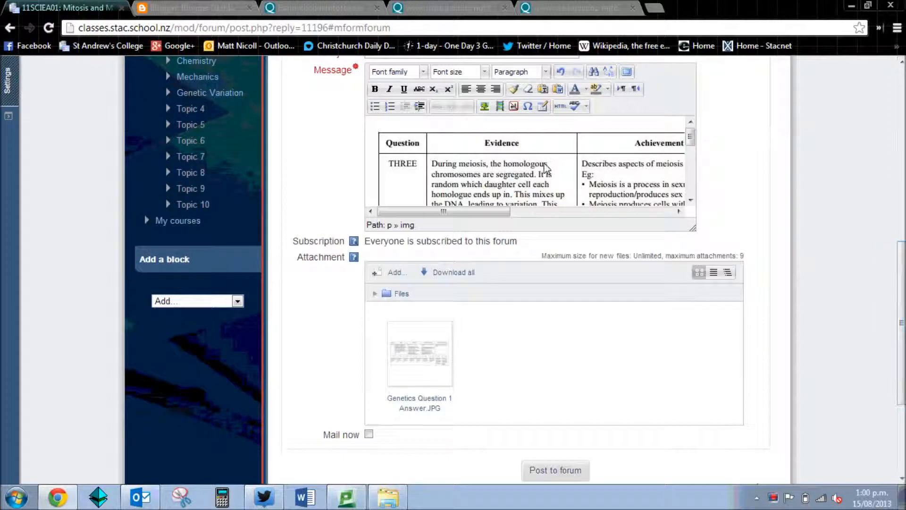
{"action": "left_click", "coordinate": [544, 163]}
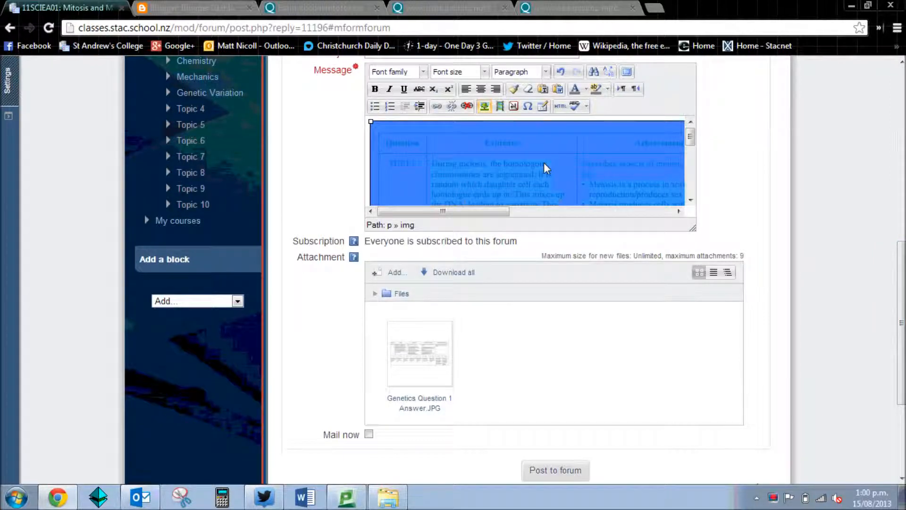
{"action": "key", "text": "Delete"}
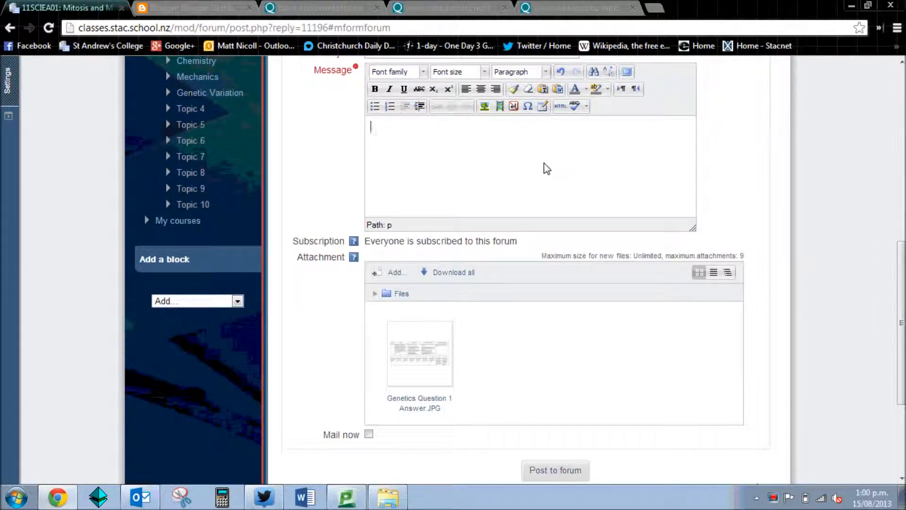
Write "Compare your answer to the marking scheme provided in the file below:" as the reply's message, post it to the forum and return to the discussion
{"action": "type", "text": "Compare your answer to the "}
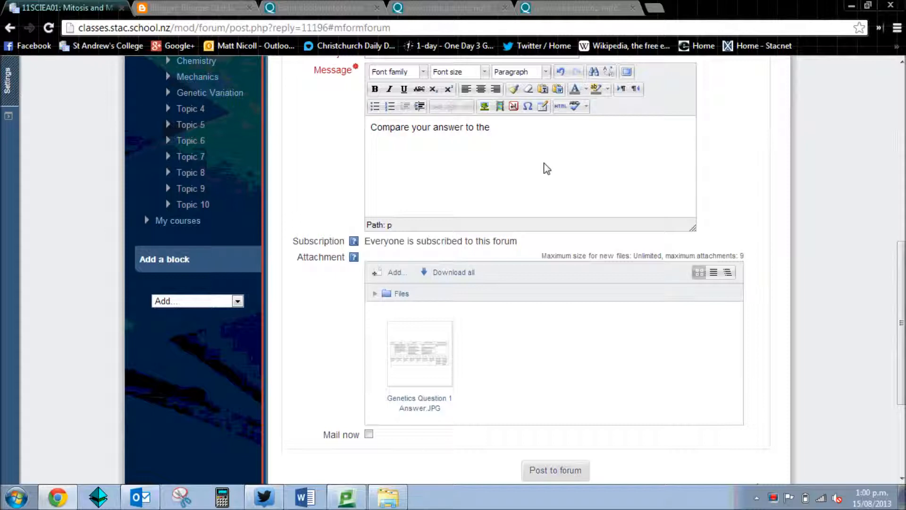
{"action": "type", "text": "marking scheme"}
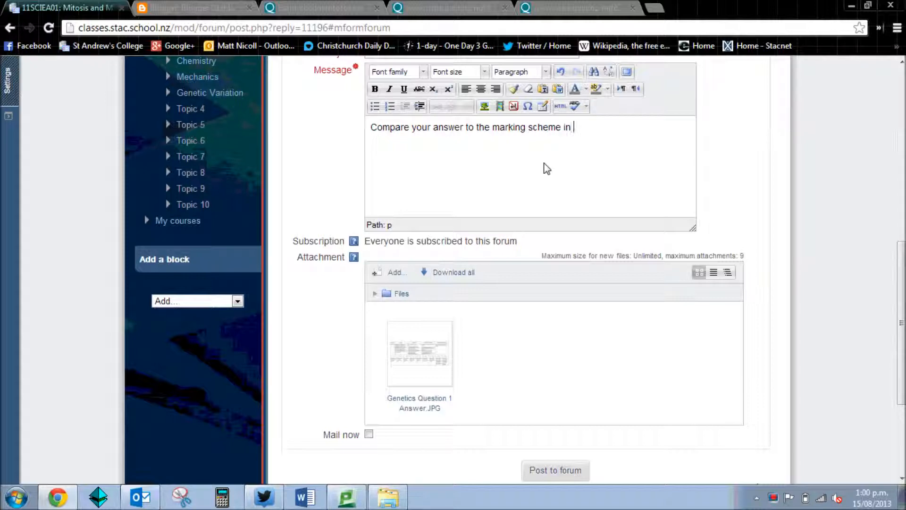
{"action": "type", "text": " provided in the file below"}
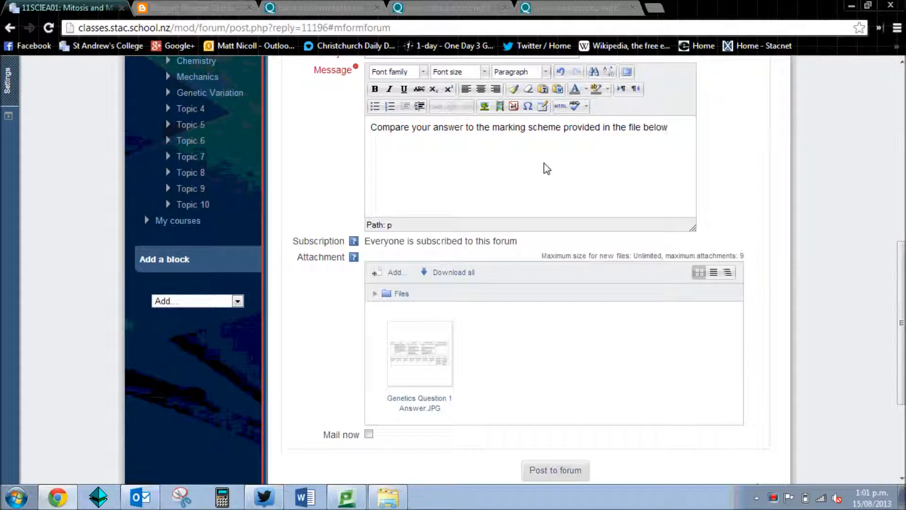
{"action": "left_click", "coordinate": [576, 470]}
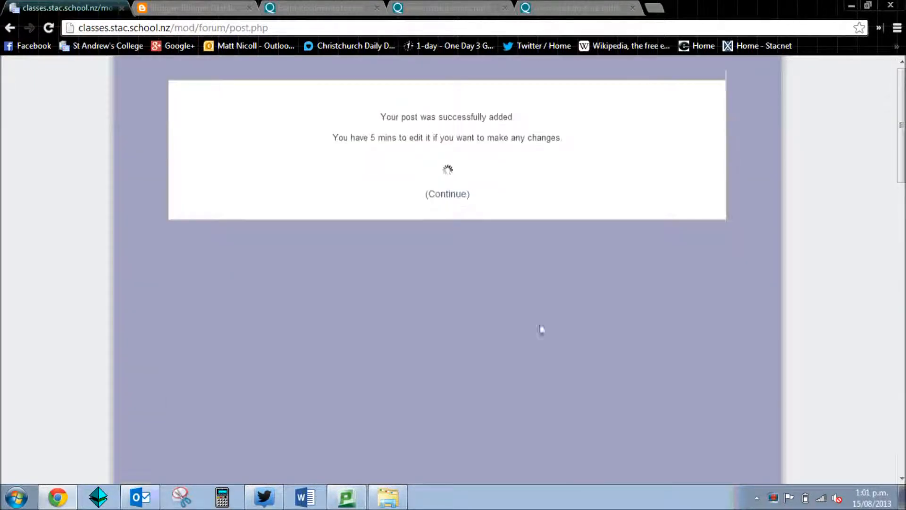
{"action": "left_click", "coordinate": [453, 189]}
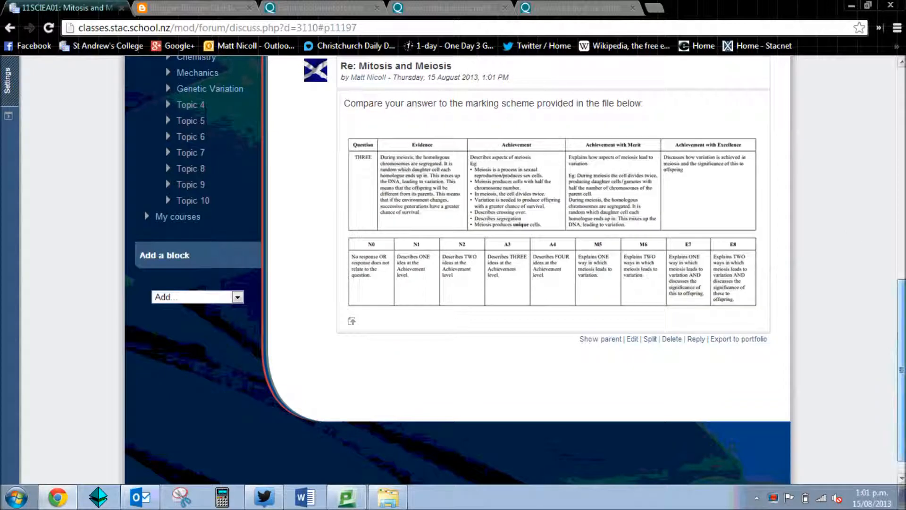
Reopen the posted Re: Mitosis and Meiosis reply for editing and remove the words "in the file" from its message
{"action": "scroll", "coordinate": [514, 269], "scroll_direction": "up", "scroll_amount": 2}
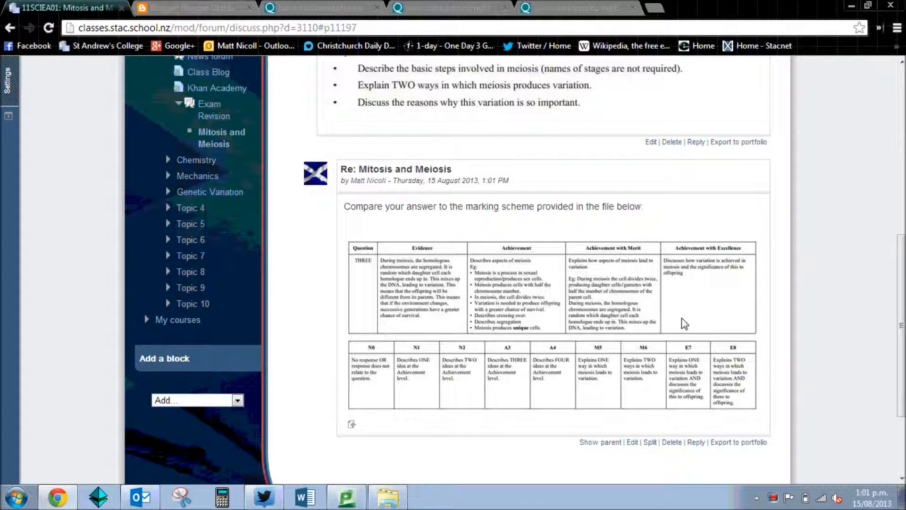
{"action": "left_click", "coordinate": [633, 442]}
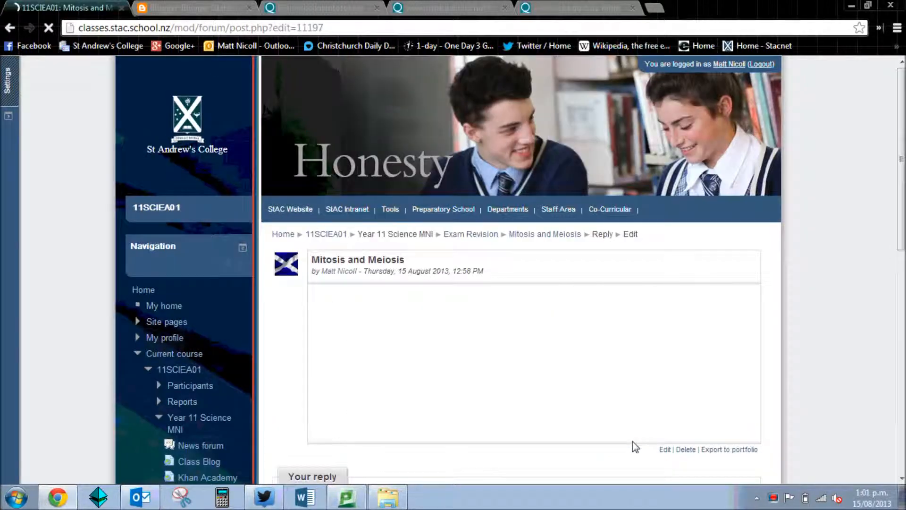
{"action": "scroll", "coordinate": [591, 317], "scroll_direction": "down", "scroll_amount": 5}
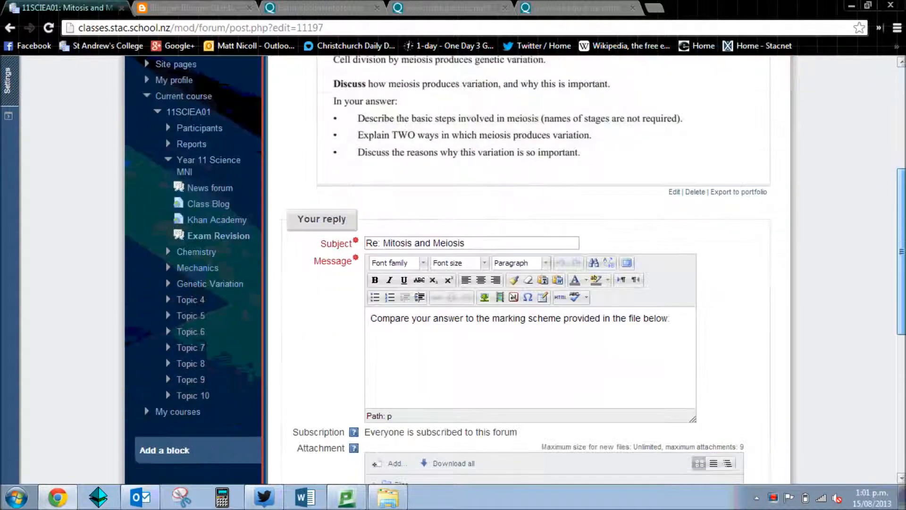
{"action": "left_click", "coordinate": [643, 316]}
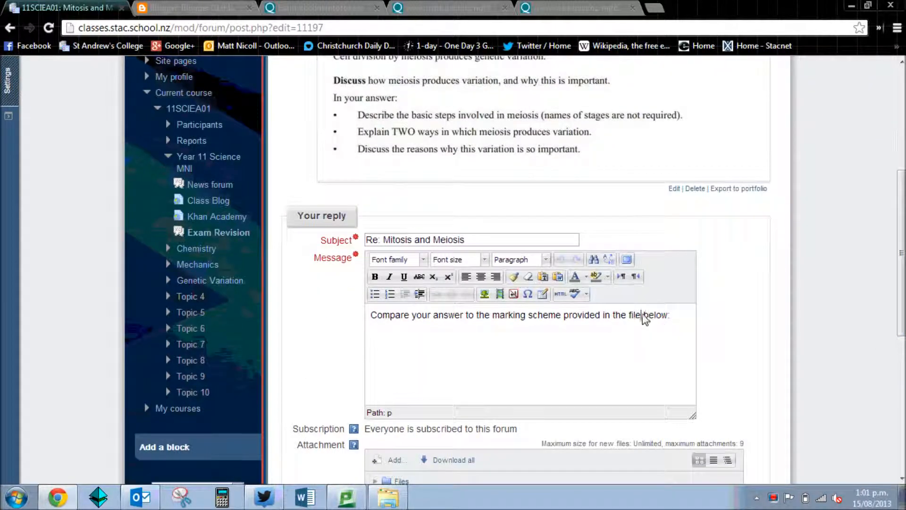
{"action": "key", "text": "ctrl+shift+Left"}
{"action": "key", "text": "ctrl+shift+Left"}
{"action": "key", "text": "ctrl+shift+Left"}
{"action": "key", "text": "BackSpace"}
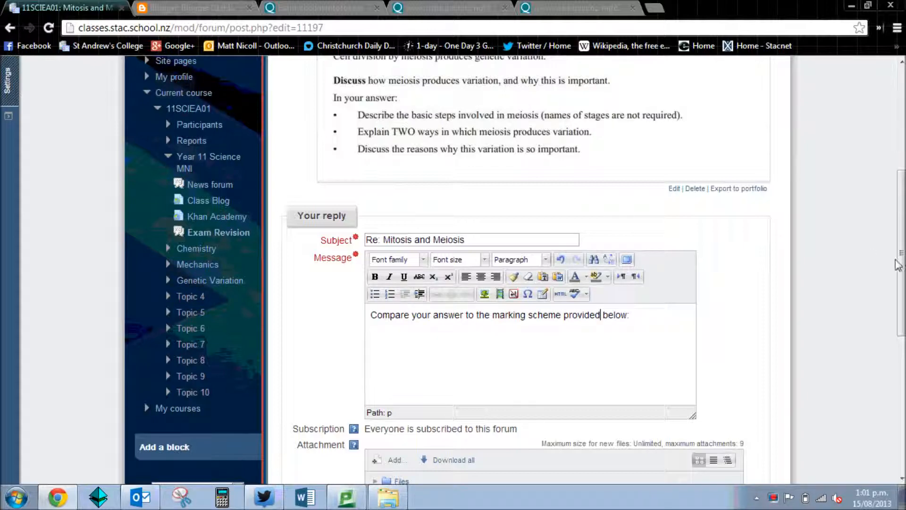
Save the edited reply and return to the Mitosis and Meiosis discussion
{"action": "left_click_drag", "start_coordinate": [898, 265], "coordinate": [595, 365]}
{"action": "left_click", "coordinate": [535, 394]}
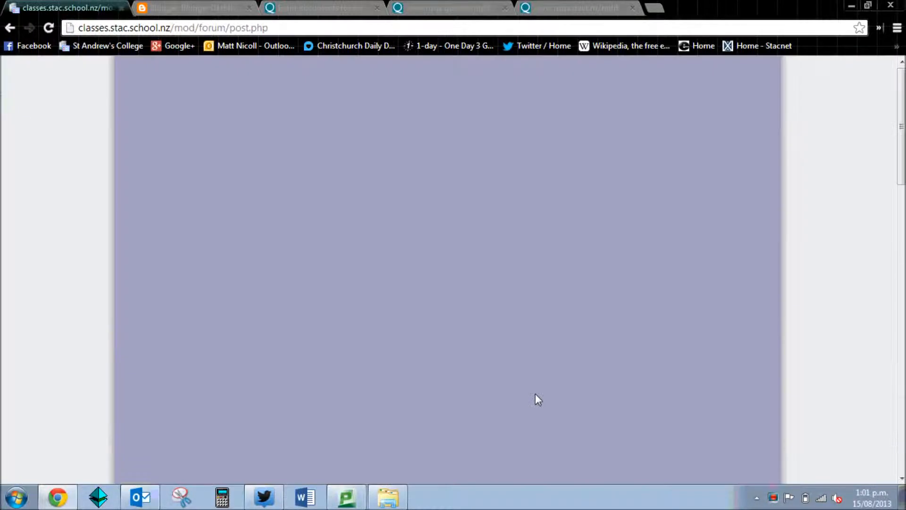
{"action": "left_click", "coordinate": [443, 166]}
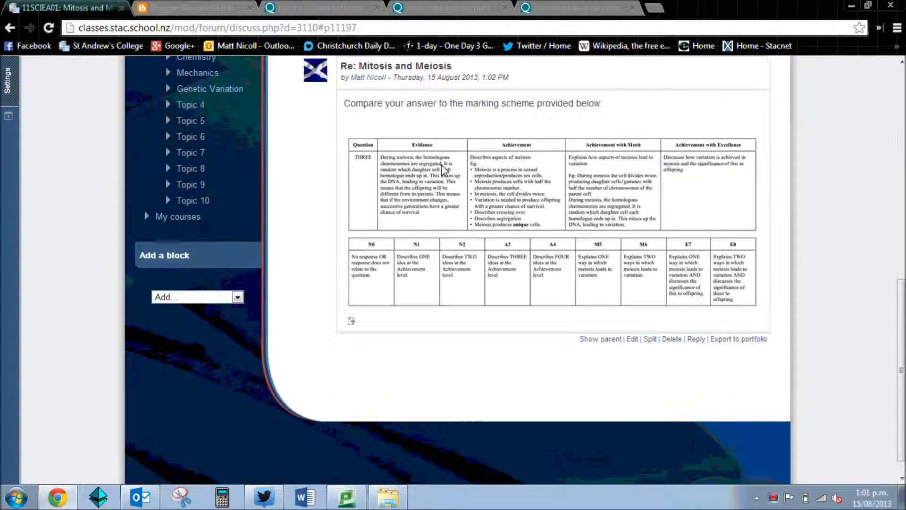
Review the question and answer posts, then return to the 11SCIEA01 course page and look over its general section
{"action": "left_click_drag", "start_coordinate": [901, 349], "coordinate": [902, 274]}
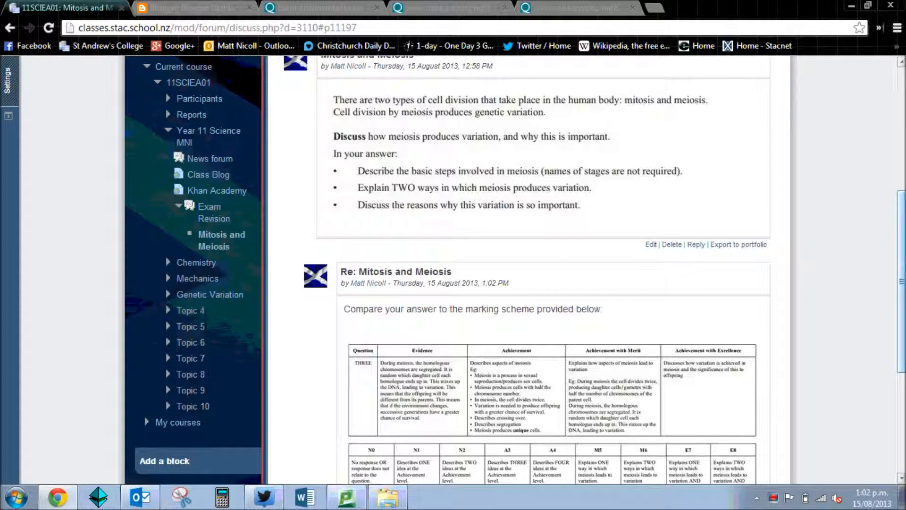
{"action": "left_click_drag", "start_coordinate": [903, 271], "coordinate": [904, 146]}
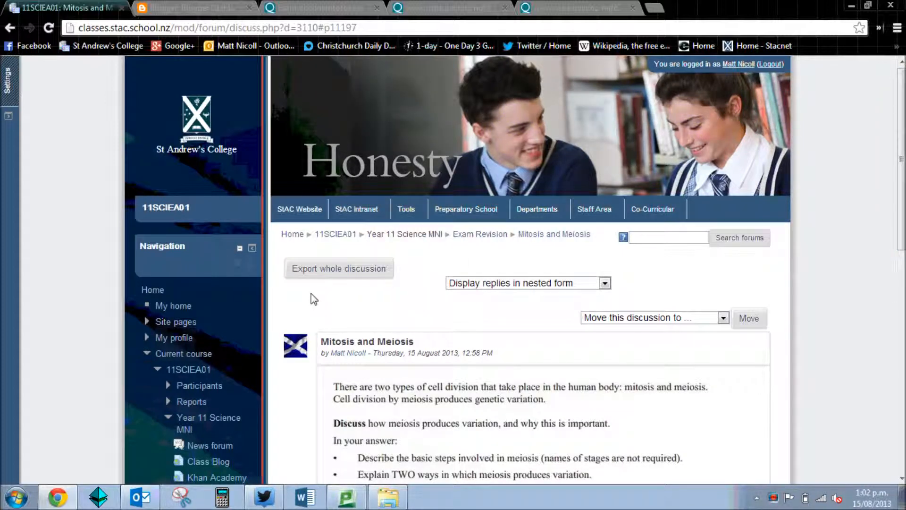
{"action": "left_click", "coordinate": [331, 236]}
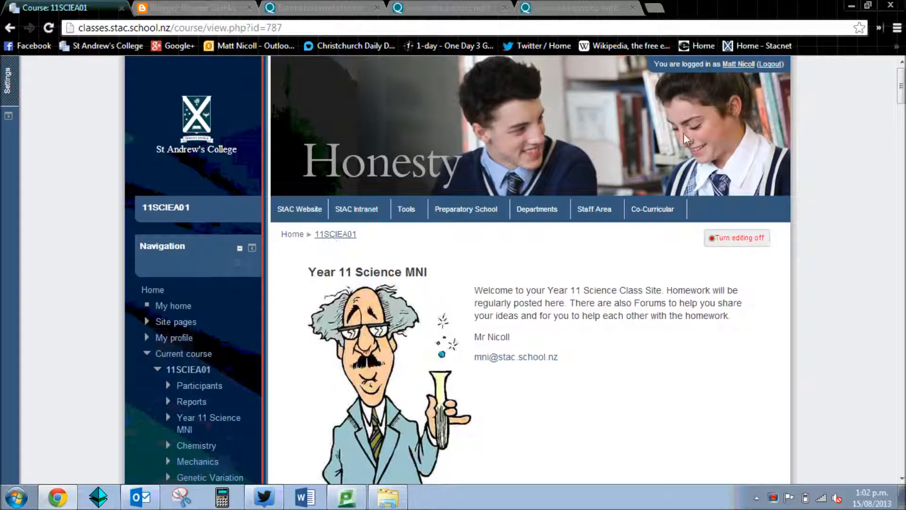
{"action": "left_click_drag", "start_coordinate": [901, 79], "coordinate": [902, 105]}
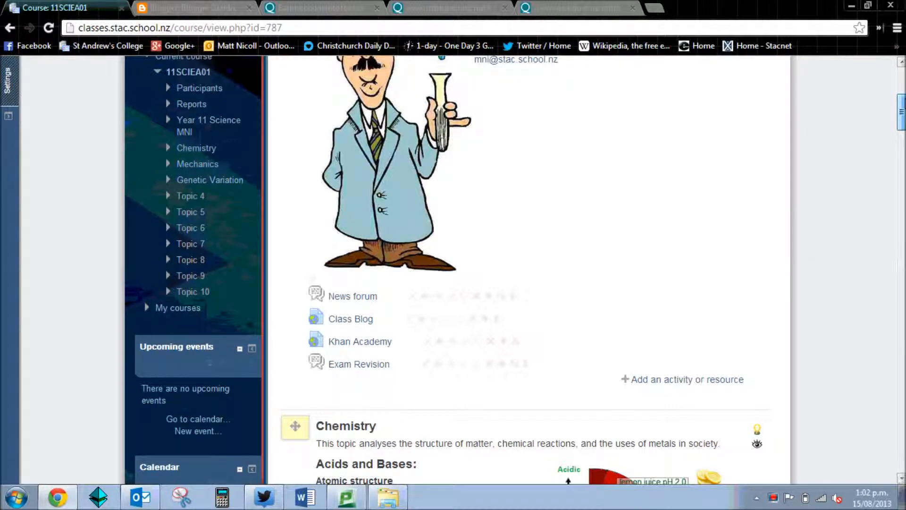
{"action": "left_click_drag", "start_coordinate": [901, 104], "coordinate": [902, 108]}
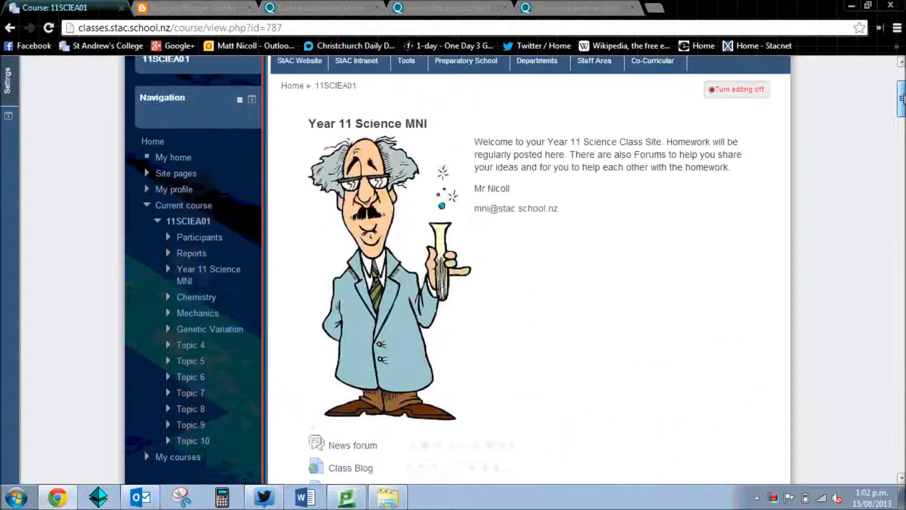
Go to My home and examine the assignments needing attention under 11SCIEA01, then collapse their list
{"action": "scroll", "coordinate": [200, 215], "scroll_direction": "up", "scroll_amount": 5}
{"action": "left_click", "coordinate": [184, 202]}
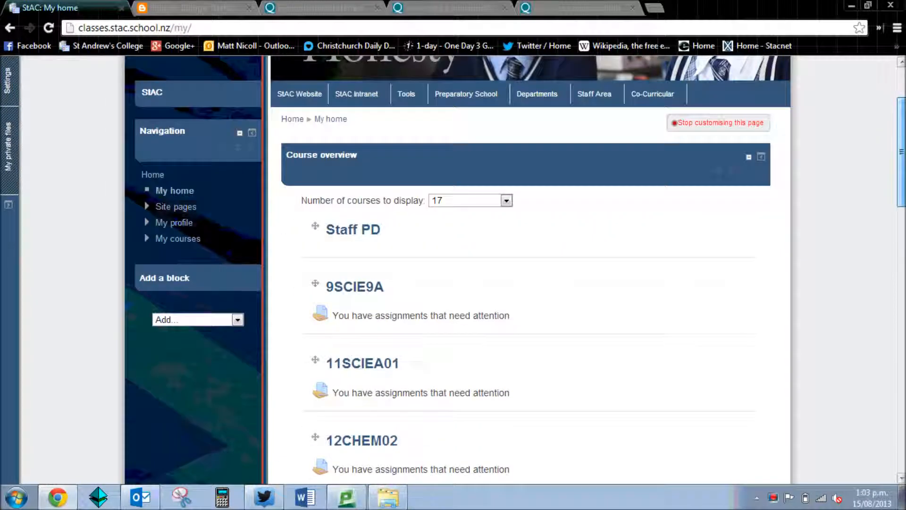
{"action": "scroll", "coordinate": [384, 302], "scroll_direction": "down", "scroll_amount": 2}
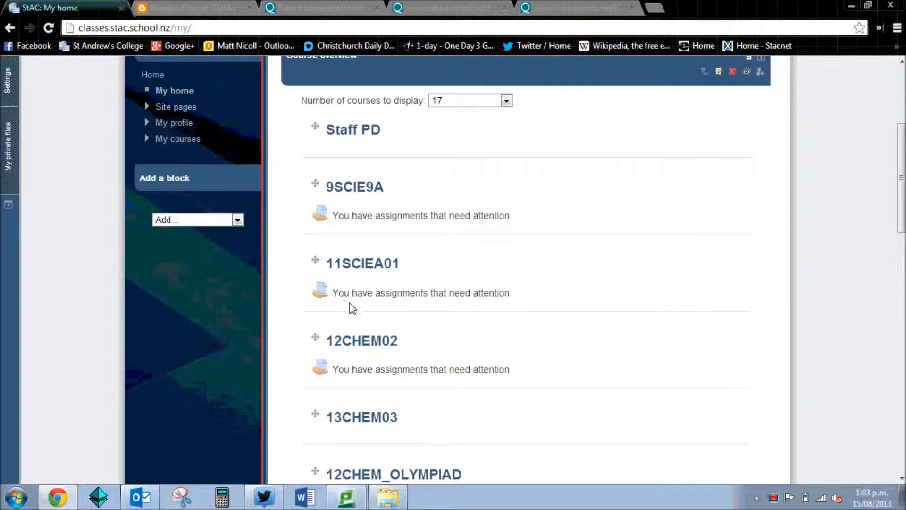
{"action": "left_click", "coordinate": [324, 292]}
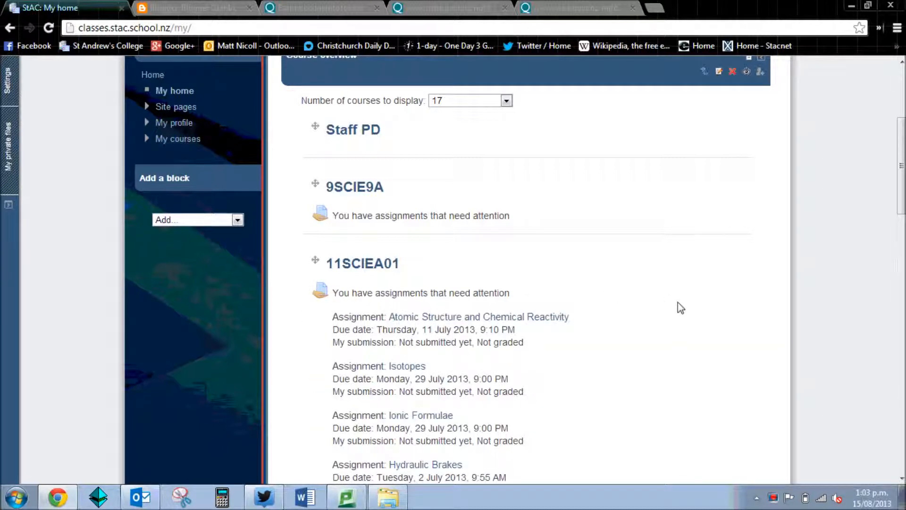
{"action": "scroll", "coordinate": [607, 168], "scroll_direction": "down", "scroll_amount": 3}
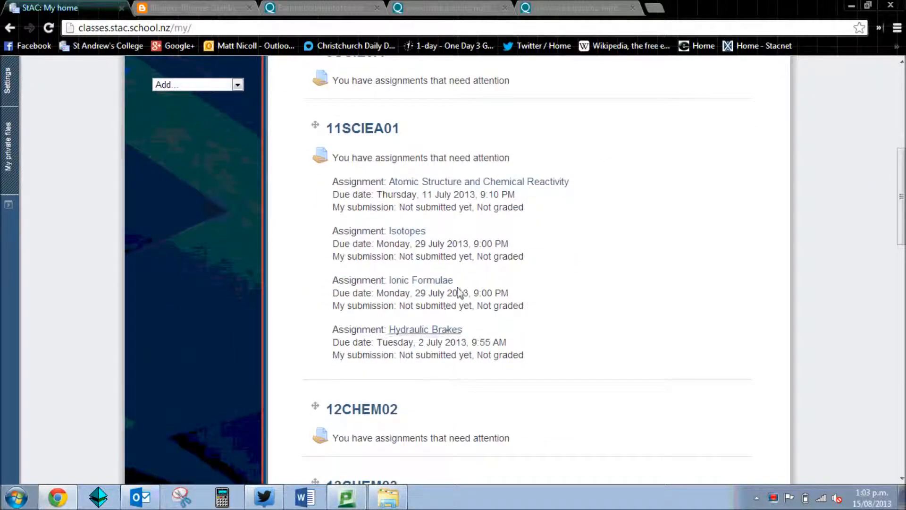
{"action": "left_click", "coordinate": [328, 164]}
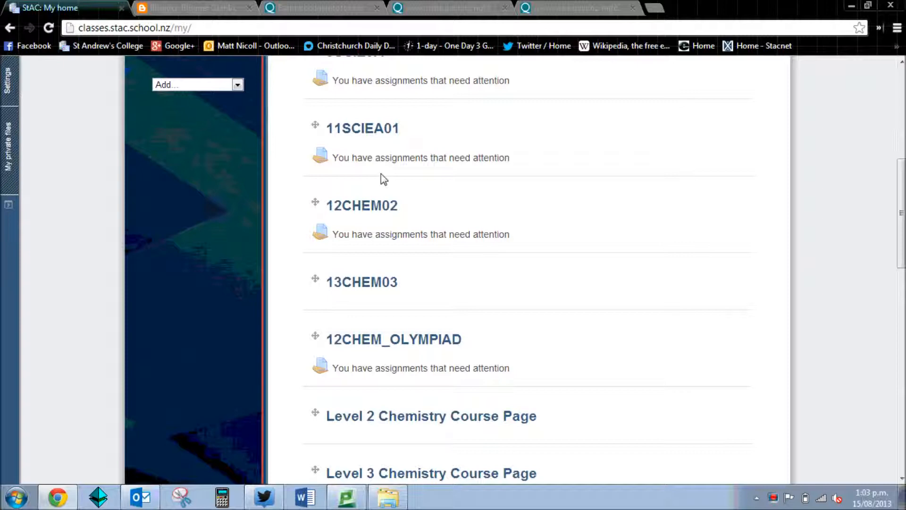
{"action": "scroll", "coordinate": [407, 162], "scroll_direction": "up", "scroll_amount": 4}
{"action": "left_click_drag", "start_coordinate": [904, 210], "coordinate": [905, 203]}
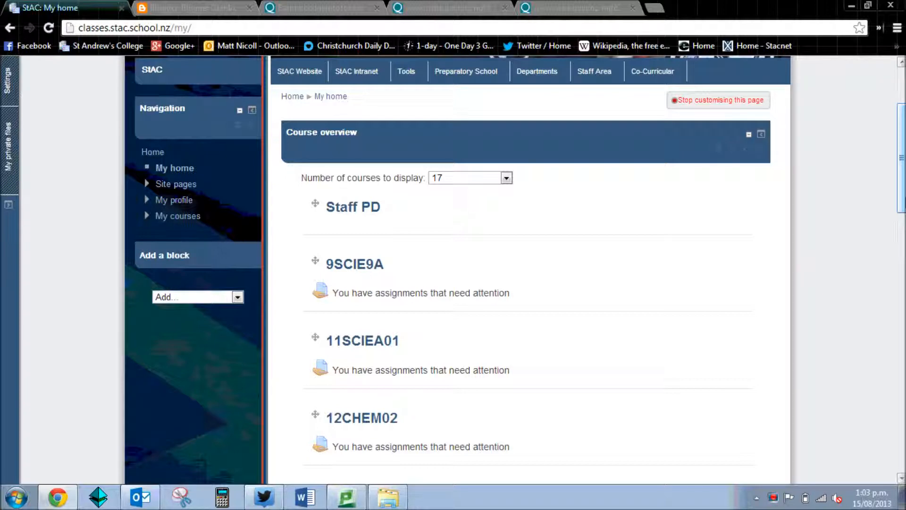
Open the 11SCIEA01 course and start adding a new Forum activity to its Year 11 Science MNI section
{"action": "left_click", "coordinate": [353, 342]}
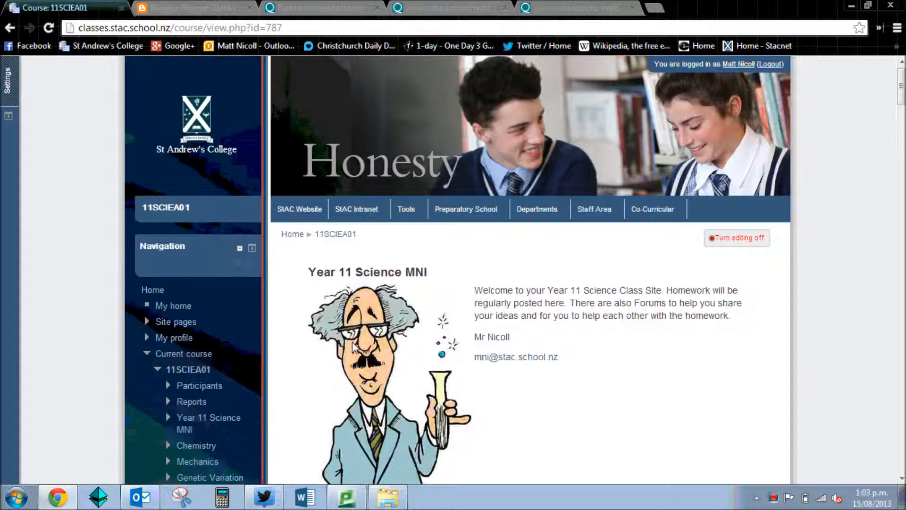
{"action": "left_click_drag", "start_coordinate": [902, 90], "coordinate": [902, 120]}
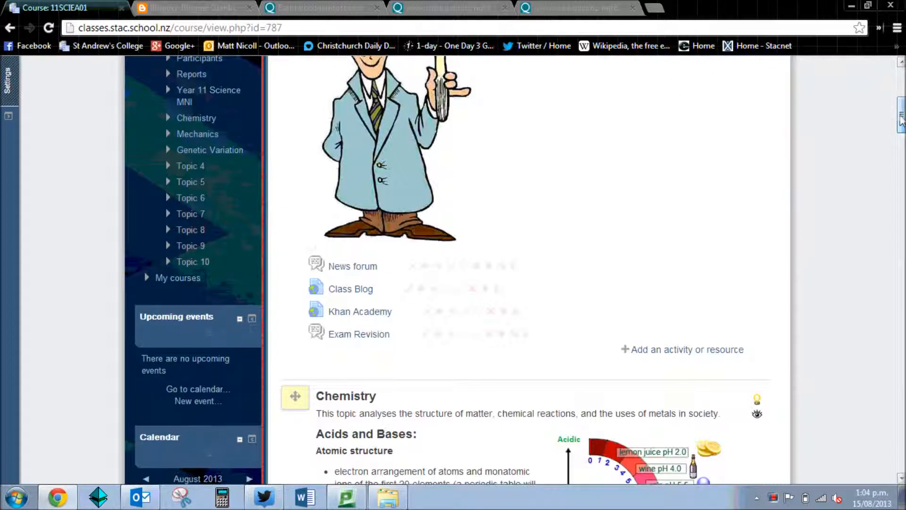
{"action": "left_click", "coordinate": [644, 349]}
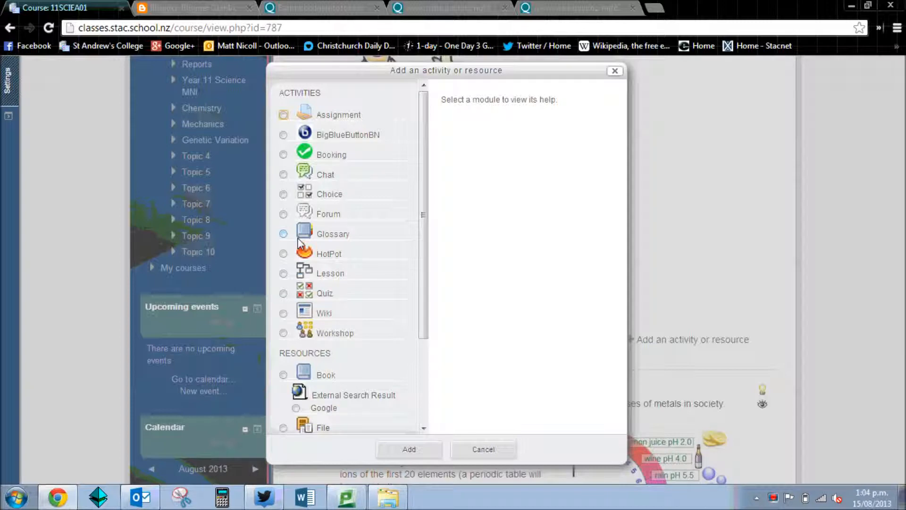
{"action": "left_click", "coordinate": [284, 214]}
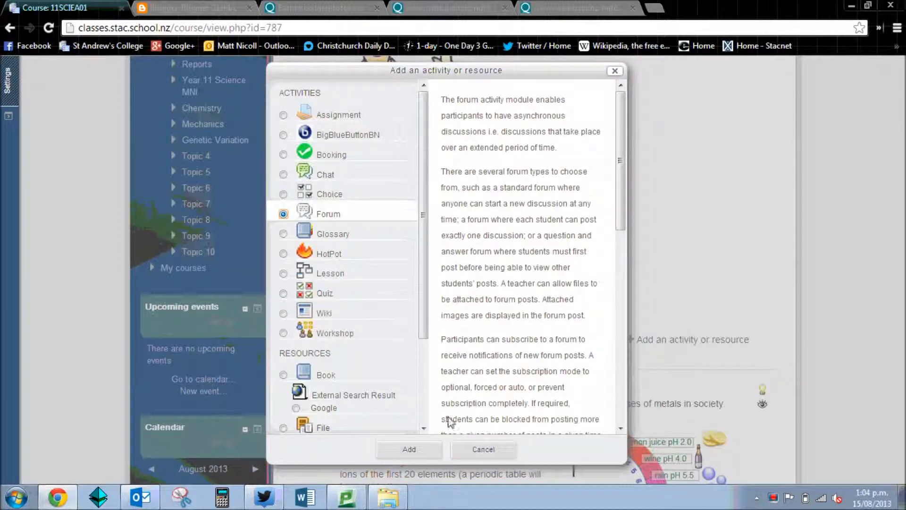
{"action": "left_click", "coordinate": [415, 449]}
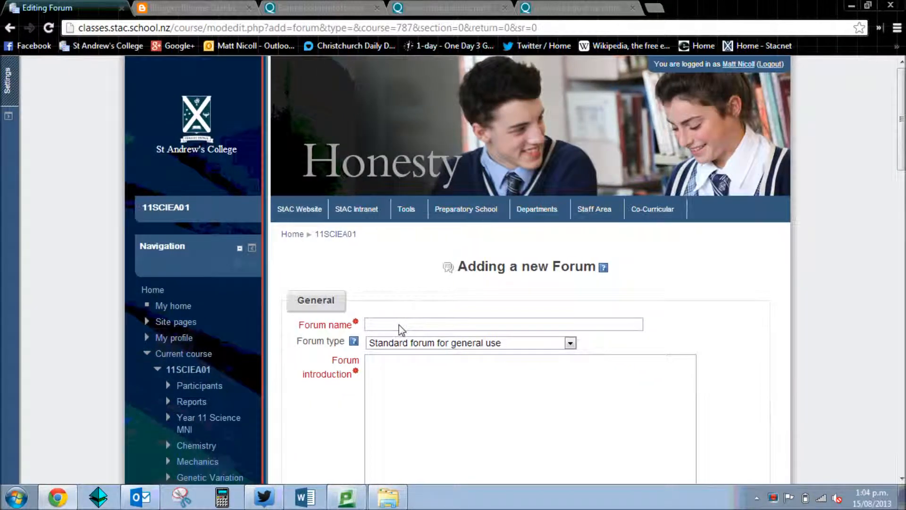
Name the new forum "Revision Help"
{"action": "left_click", "coordinate": [402, 322]}
{"action": "type", "text": "Exam Help"}
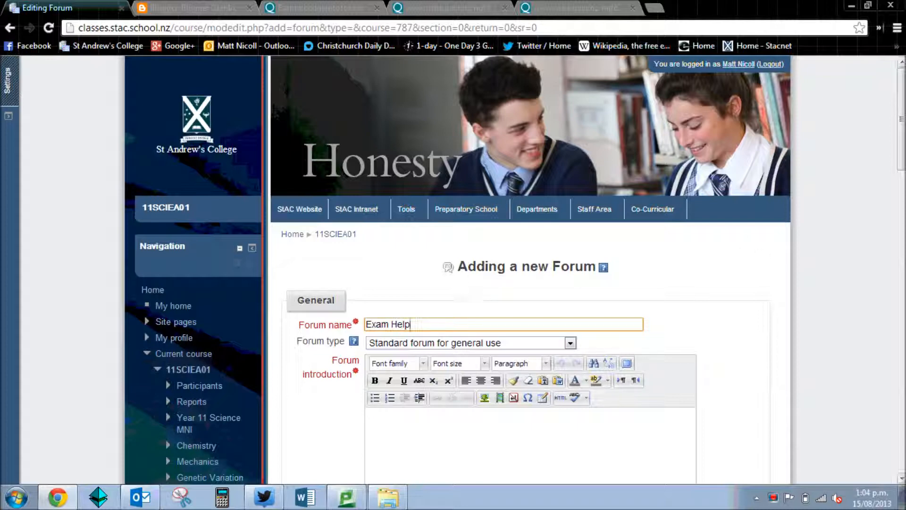
{"action": "left_click_drag", "start_coordinate": [902, 123], "coordinate": [902, 146]}
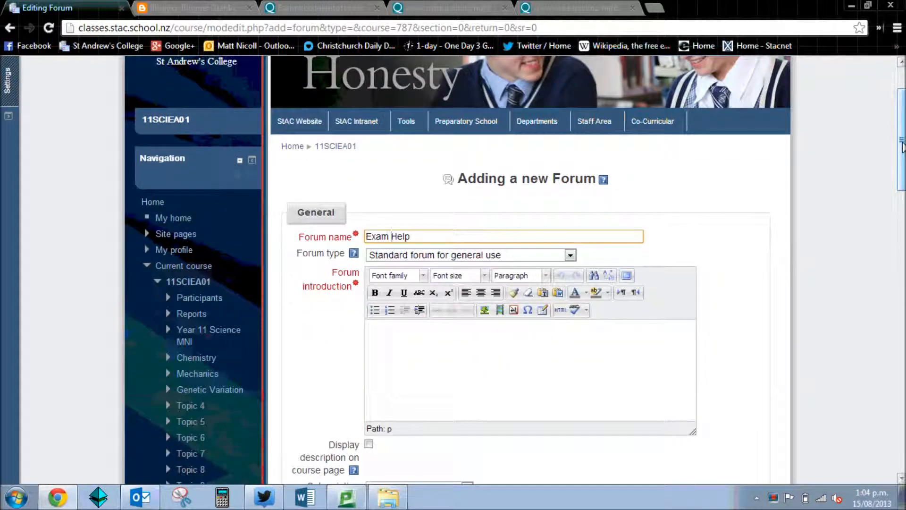
{"action": "key", "text": "ctrl+shift+Left"}
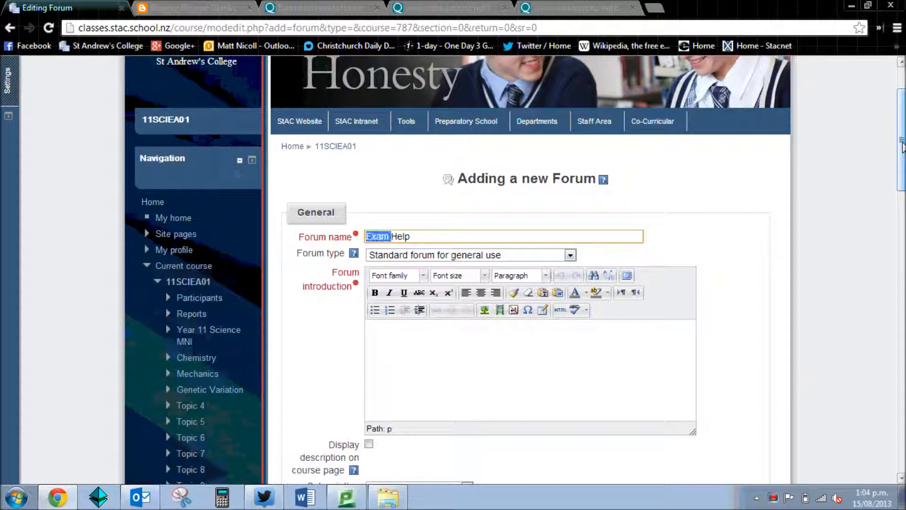
{"action": "type", "text": "Revision"}
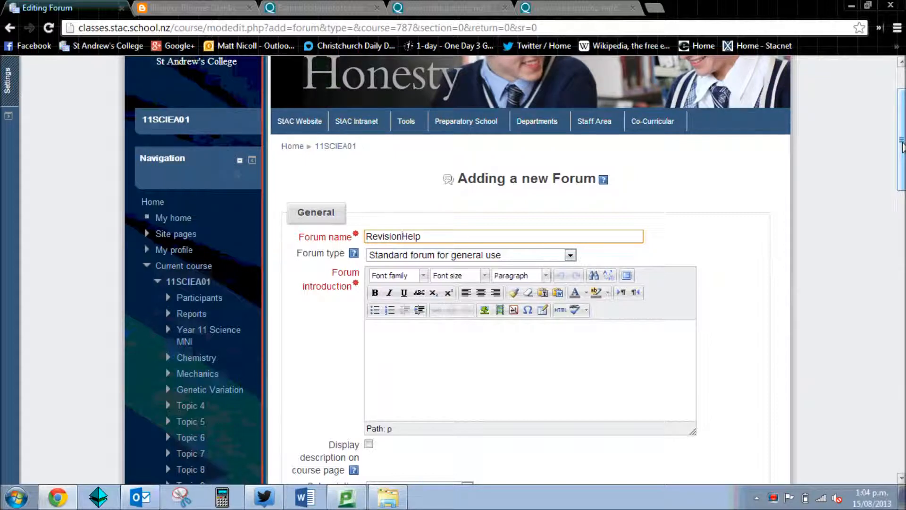
Begin the forum introduction with "Are you struggling with a key concept in your revision? Have you encountered a question you cannot solve?"
{"action": "left_click", "coordinate": [608, 373]}
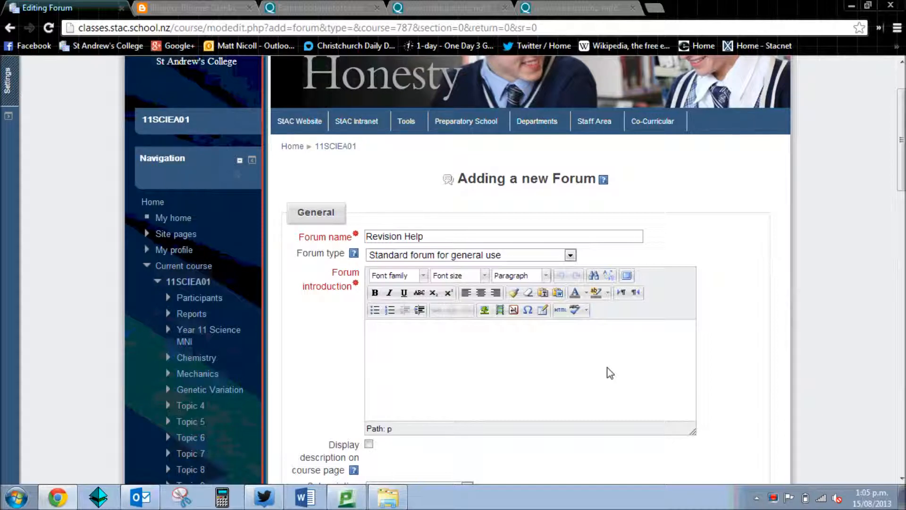
{"action": "type", "text": "Are you struggling wi"}
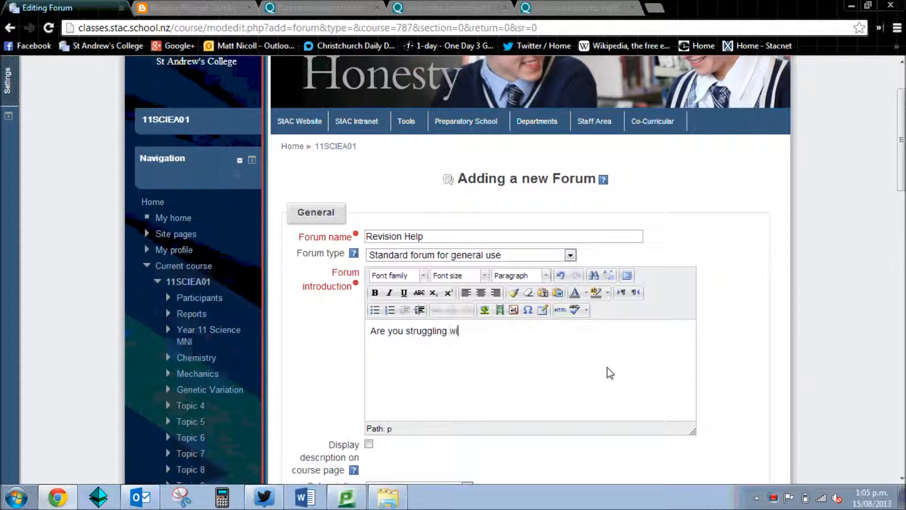
{"action": "type", "text": "th a key concept in your revis"}
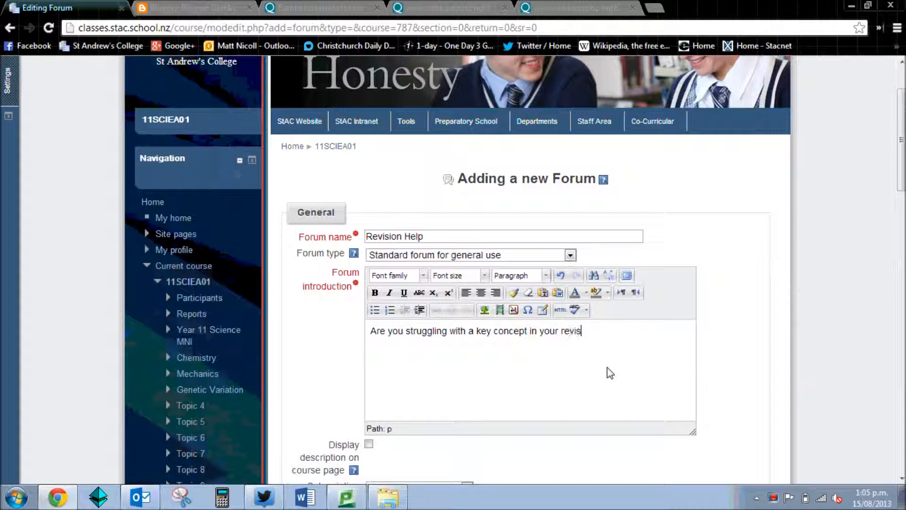
{"action": "type", "text": "ion? Have you encour"}
{"action": "key", "text": "BackSpace"}
{"action": "type", "text": "ntered a "}
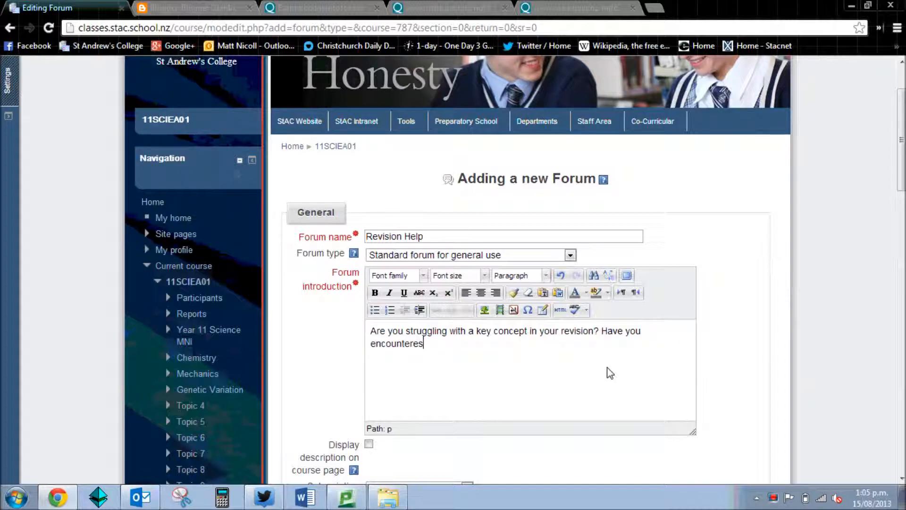
{"action": "type", "text": "question you ca"}
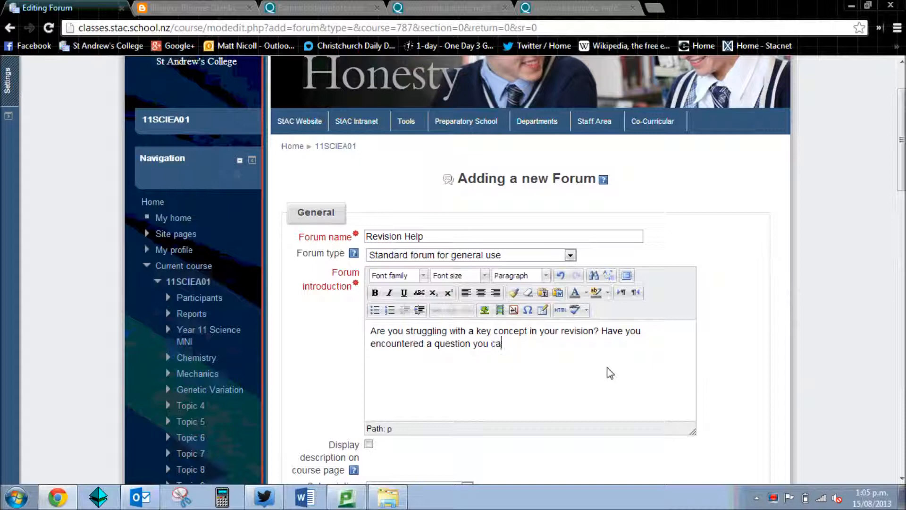
{"action": "type", "text": "nnot solve?"}
Add a second introduction paragraph reading "Post you question in this forum. Help each other out with their problems."
{"action": "key", "text": "Return"}
{"action": "type", "text": "Post you "}
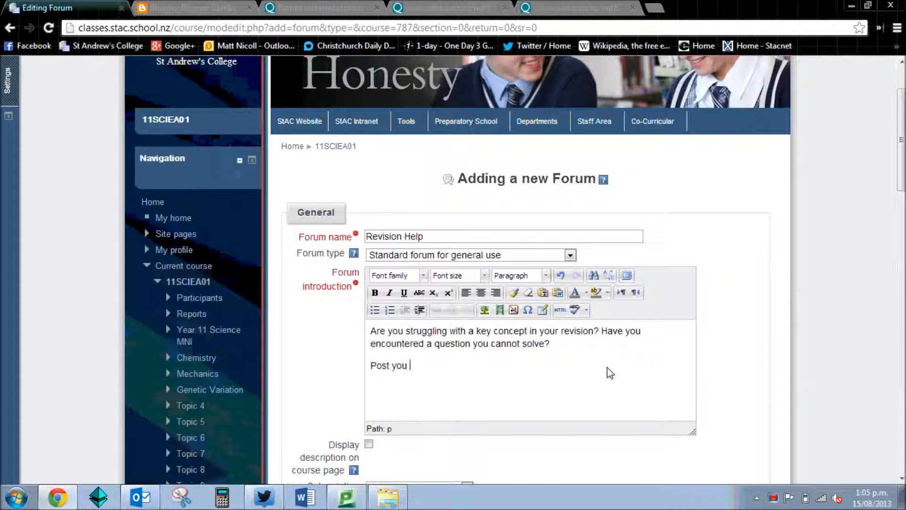
{"action": "type", "text": "question in this forum"}
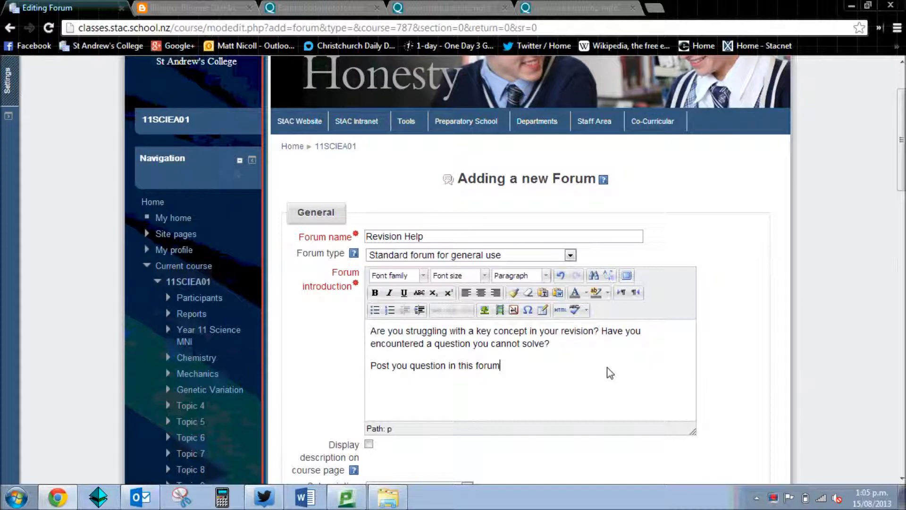
{"action": "type", "text": ". Help each other out wi"}
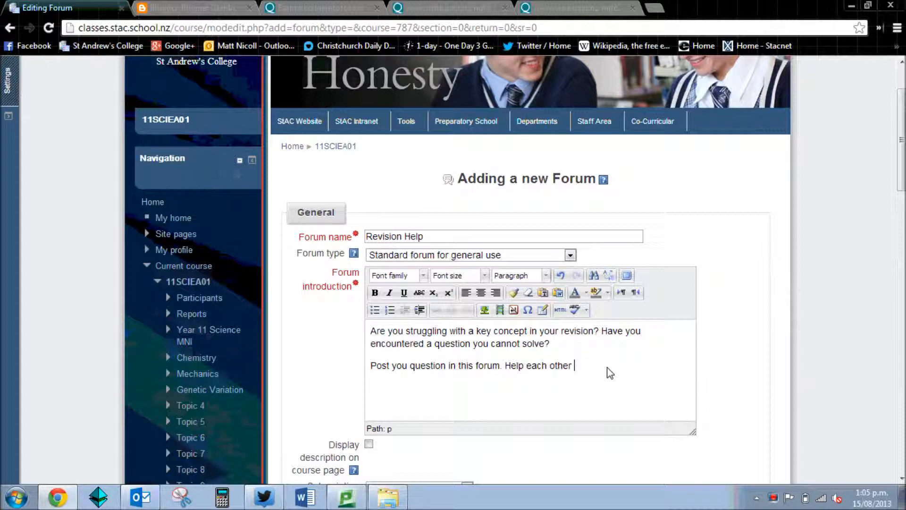
{"action": "type", "text": "th their problems"}
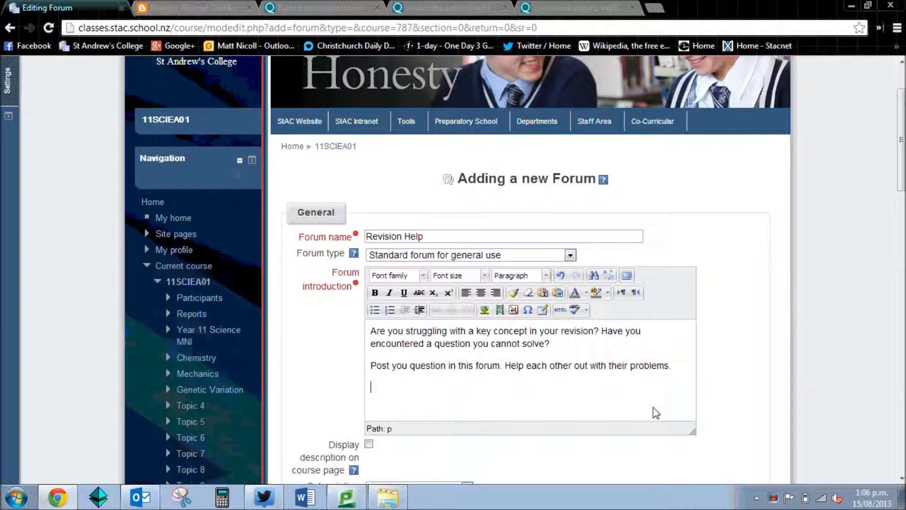
Start a third introduction paragraph with "NOTE:" in bold
{"action": "key", "text": "ctrl+n"}
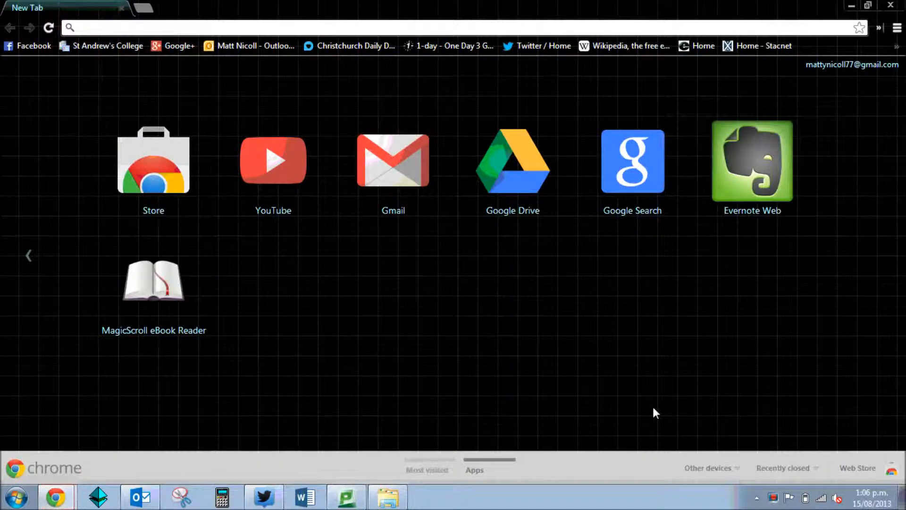
{"action": "left_click", "coordinate": [890, 4]}
{"action": "left_click", "coordinate": [401, 394]}
{"action": "key", "text": "ctrl+b"}
{"action": "type", "text": "NOTE:"}
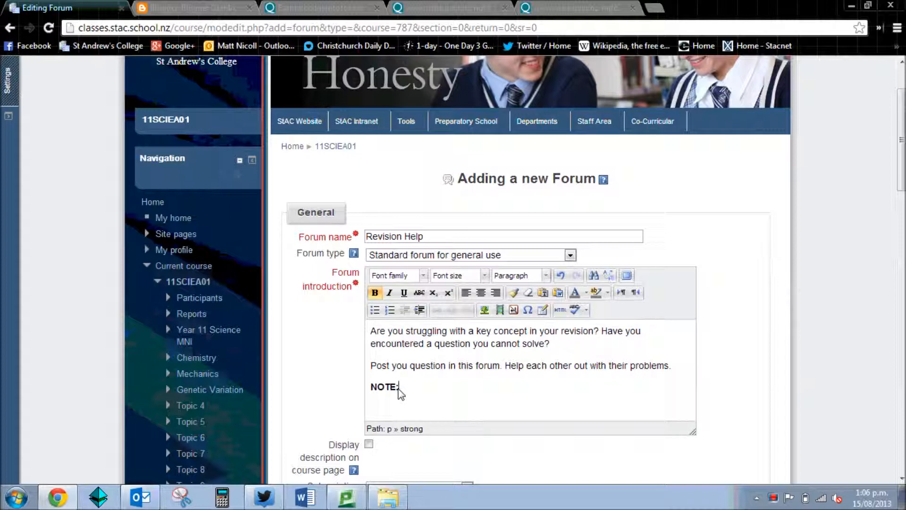
Continue the note in regular weight, saying the teacher will not give the model answer/solution, with "not" underlined
{"action": "key", "text": "ctrl+b"}
{"action": "type", "text": "Mr Nicoll will"}
{"action": "key", "text": "ctrl+u"}
{"action": "type", "text": "not"}
{"action": "key", "text": "ctrl+u"}
{"action": "type", "text": "gi"}
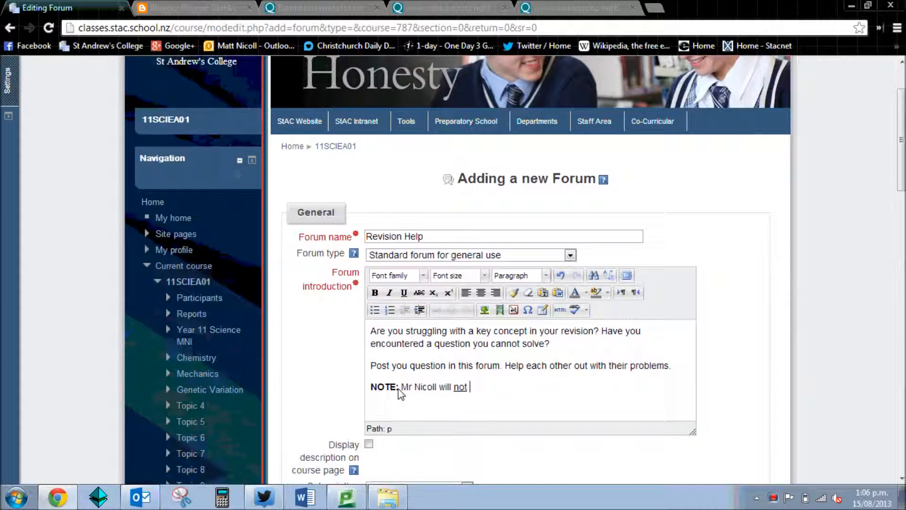
{"action": "type", "text": "ve the model "}
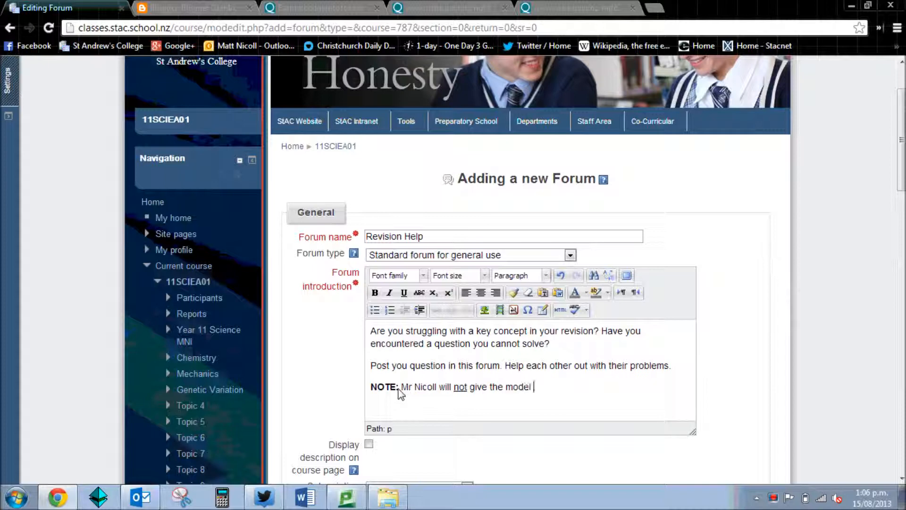
{"action": "type", "text": "answer/solution"}
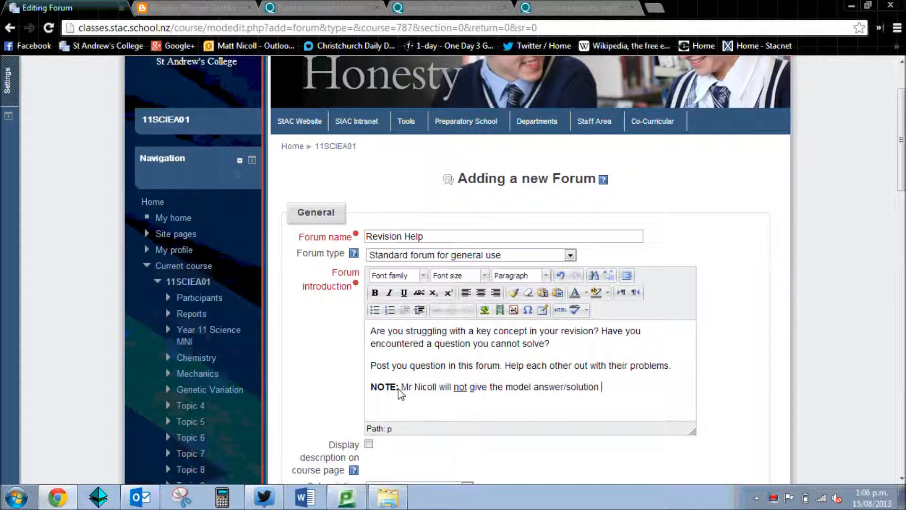
Finish the note with "here. You need to collaborate to find the answer. He will, however, correct misinformation."
{"action": "type", "text": " here. You need to help"}
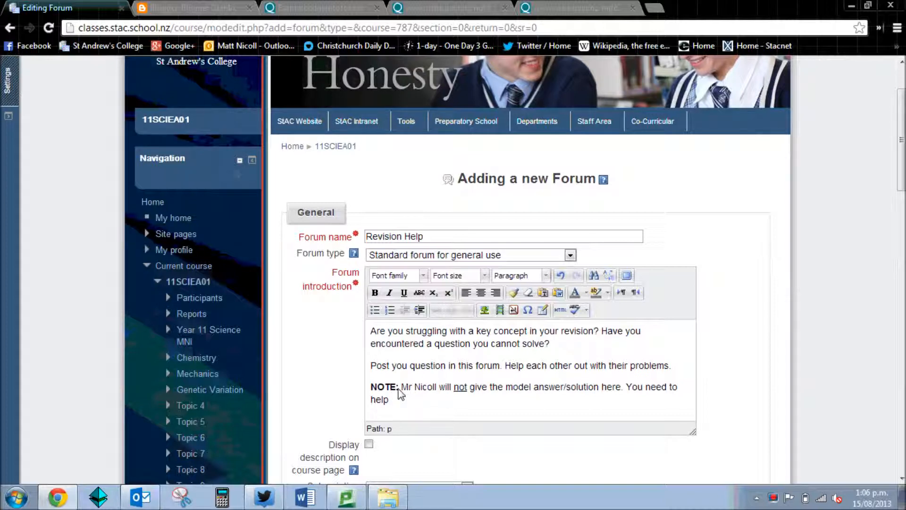
{"action": "key", "text": "ctrl+shift+Left"}
{"action": "type", "text": "collaborate to"}
{"action": "type", "text": "find the ans"}
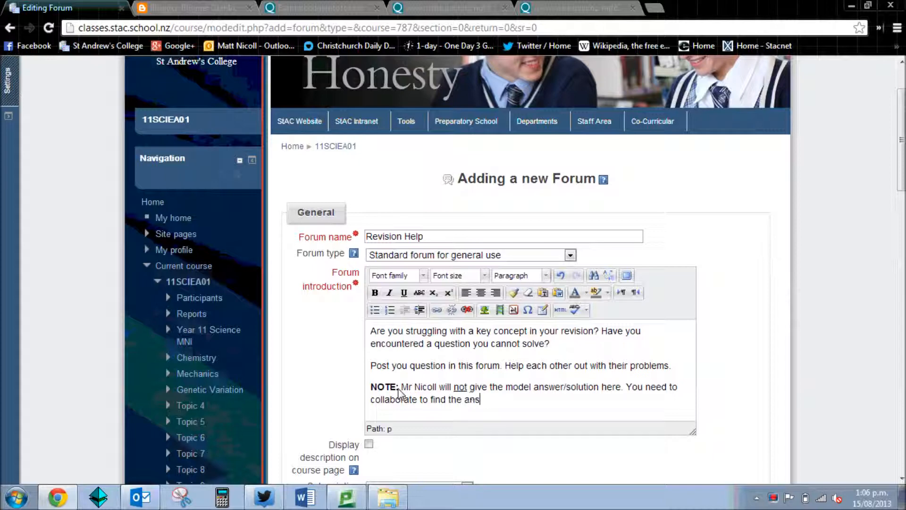
{"action": "type", "text": "wer. He will, however, correct misinforma"}
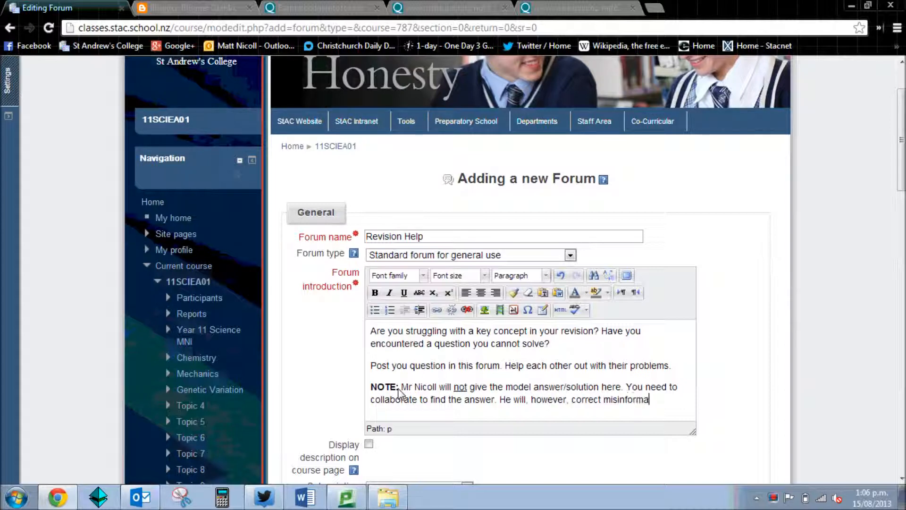
{"action": "type", "text": "tion."}
{"action": "key", "text": "BackSpace"}
{"action": "type", "text": "."}
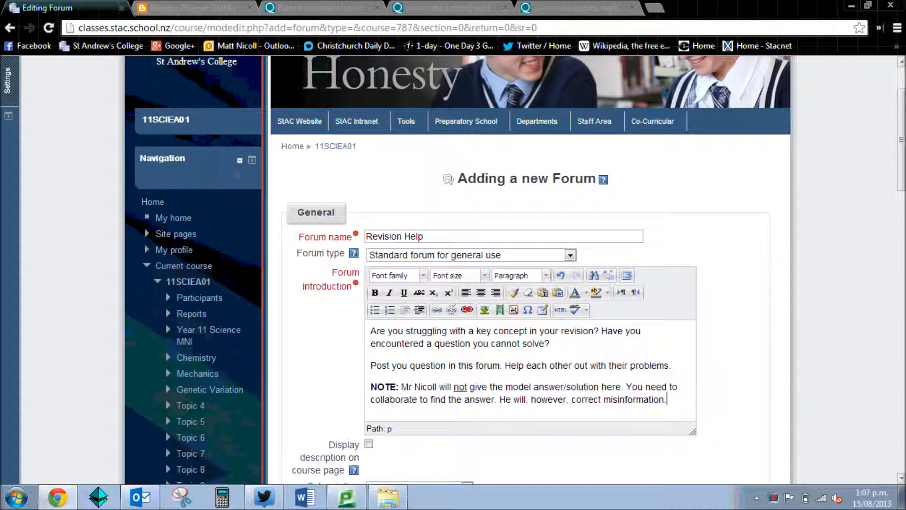
Set the forum's subscription mode to Forced subscription and its maximum attachment size to 2MB
{"action": "left_click_drag", "start_coordinate": [902, 177], "coordinate": [902, 205]}
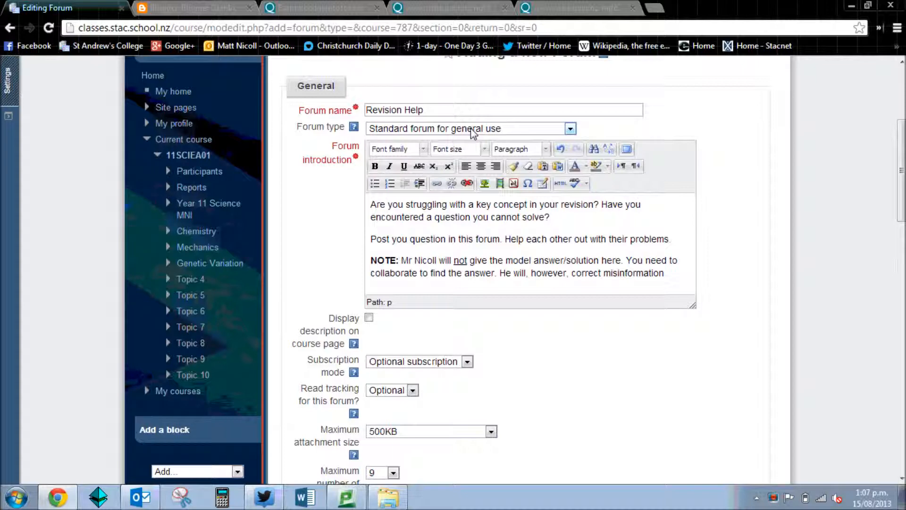
{"action": "left_click", "coordinate": [407, 364]}
{"action": "left_click", "coordinate": [389, 383]}
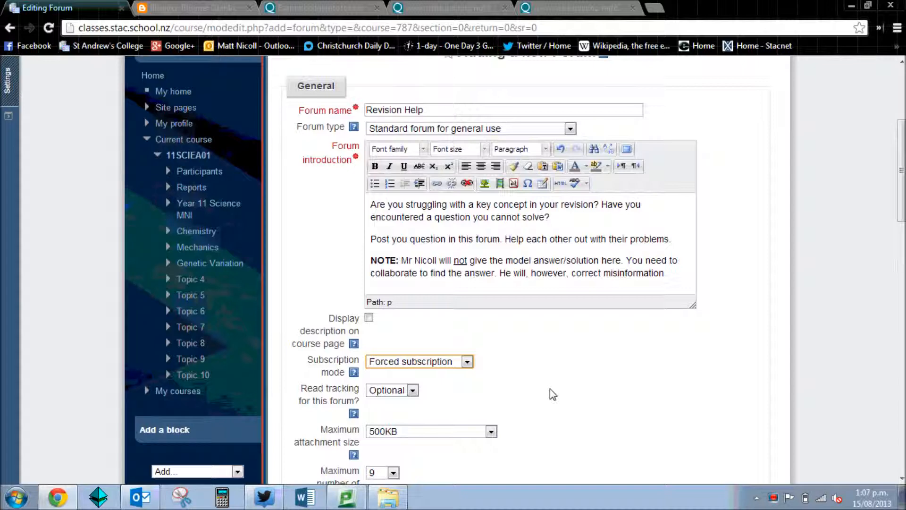
{"action": "left_click_drag", "start_coordinate": [902, 198], "coordinate": [902, 227]}
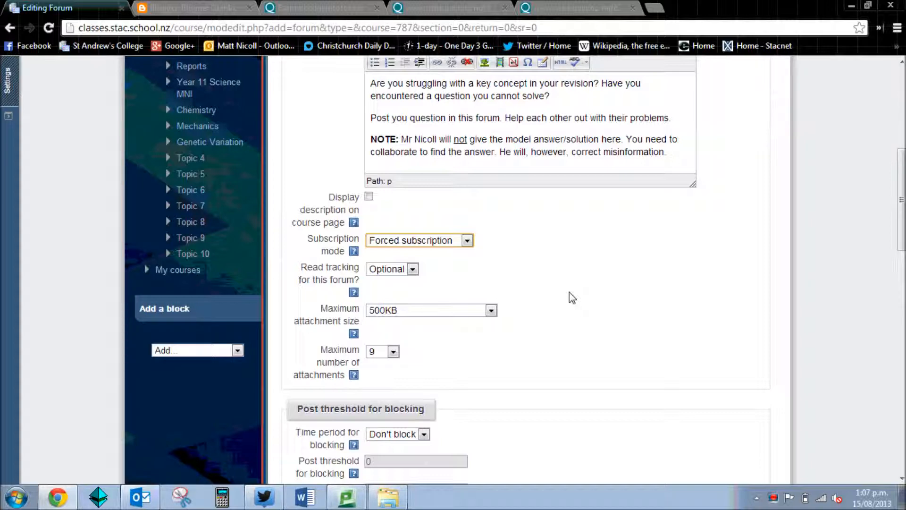
{"action": "left_click", "coordinate": [462, 312]}
{"action": "left_click", "coordinate": [424, 354]}
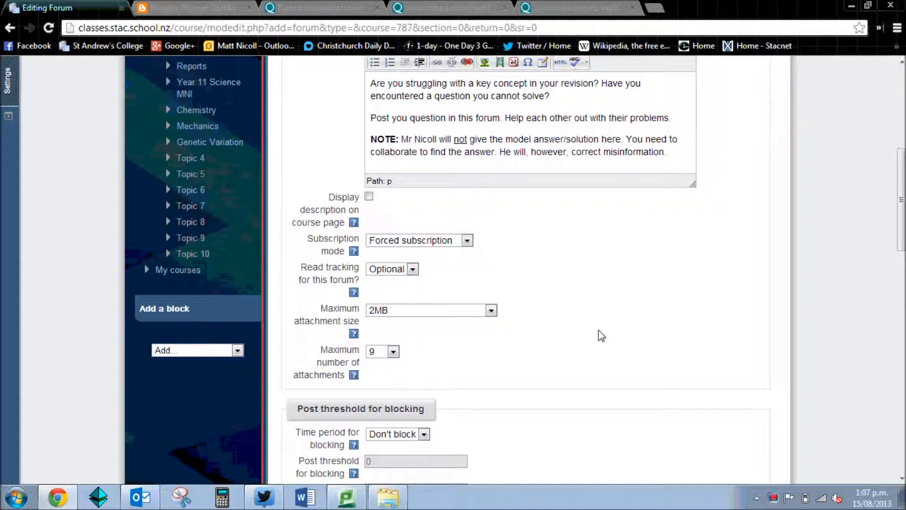
{"action": "left_click", "coordinate": [490, 311]}
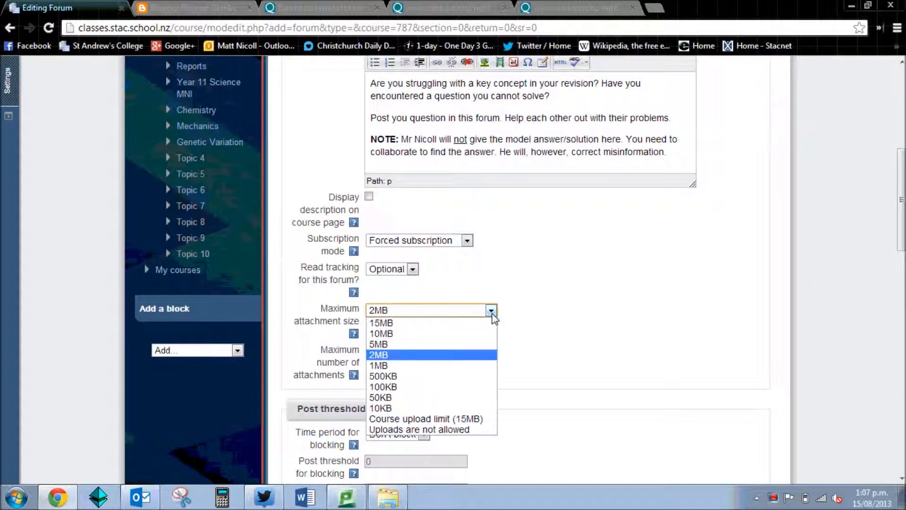
{"action": "left_click", "coordinate": [431, 354]}
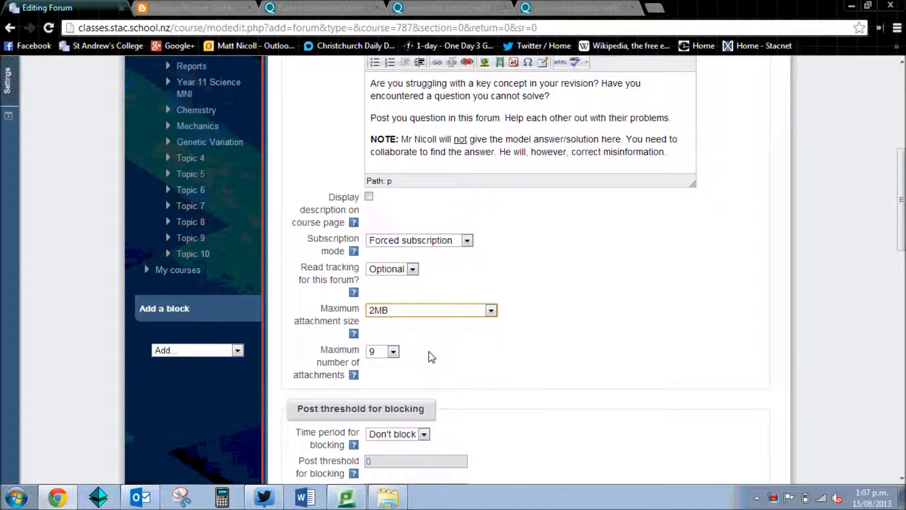
{"action": "left_click", "coordinate": [619, 270]}
Save and display the Revision Help forum, then return to the 11SCIEA01 course page
{"action": "left_click_drag", "start_coordinate": [901, 198], "coordinate": [901, 409]}
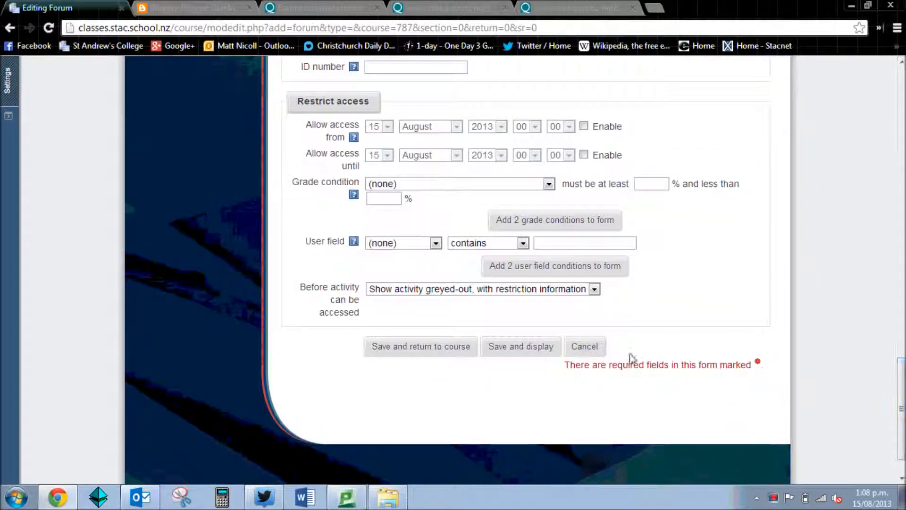
{"action": "left_click", "coordinate": [517, 353]}
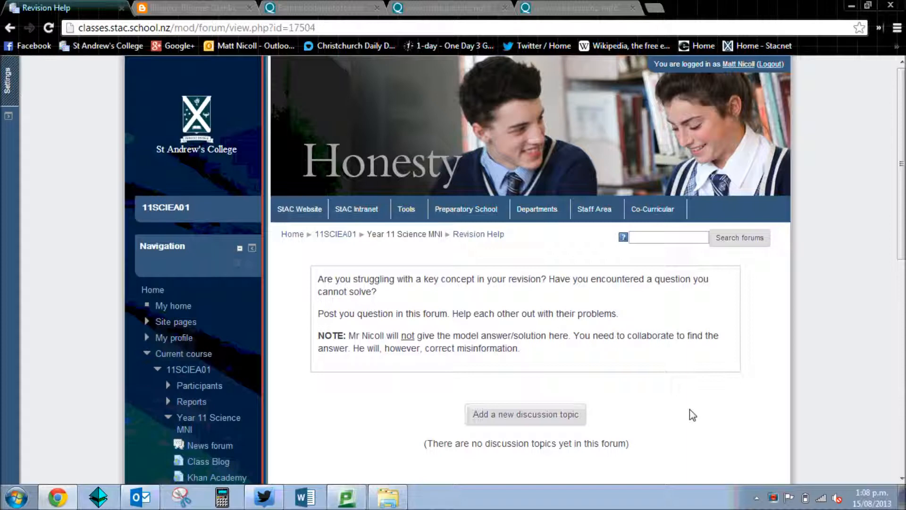
{"action": "left_click", "coordinate": [346, 235]}
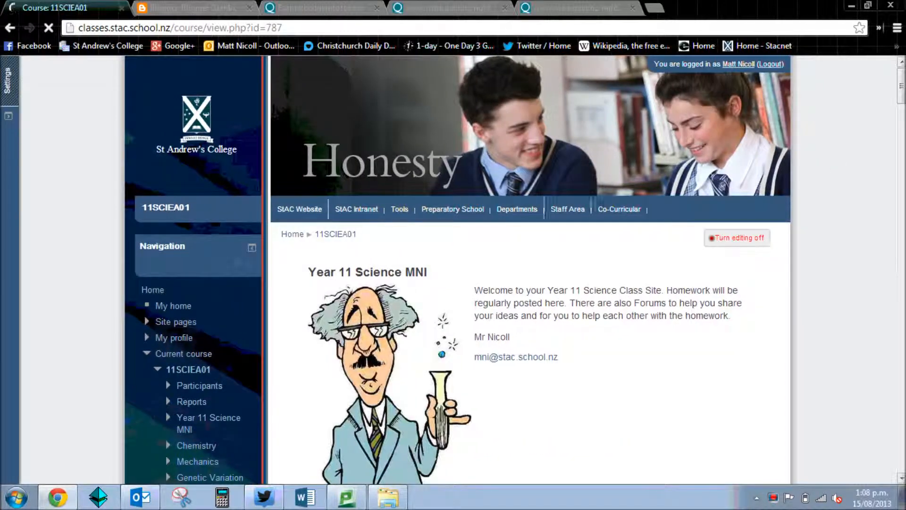
Look over the forums listed in the course's general section and the activities in the Mechanics section
{"action": "scroll", "coordinate": [519, 269], "scroll_direction": "down", "scroll_amount": 7}
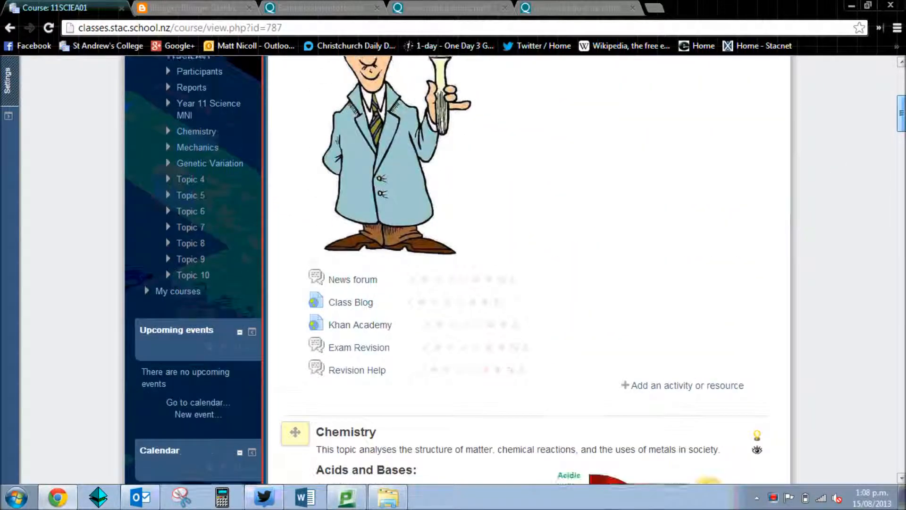
{"action": "scroll", "coordinate": [627, 226], "scroll_direction": "down", "scroll_amount": 1}
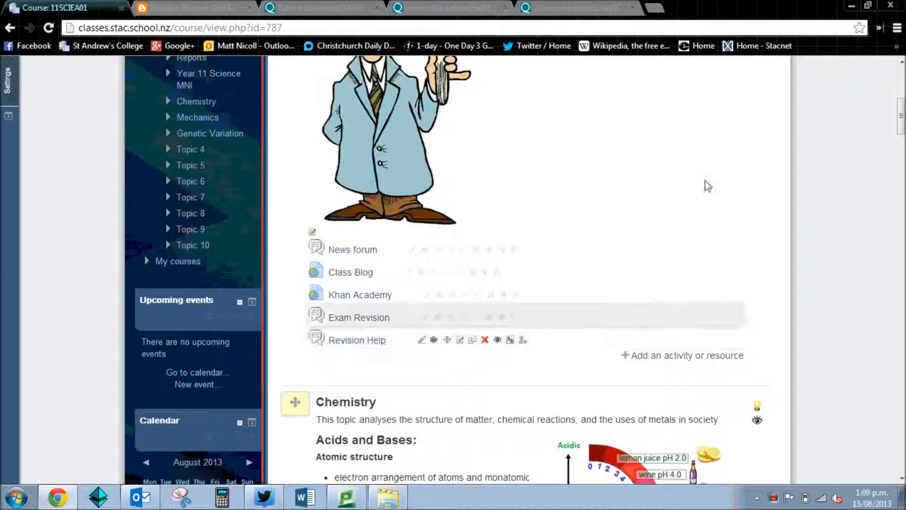
{"action": "left_click_drag", "start_coordinate": [904, 120], "coordinate": [902, 86]}
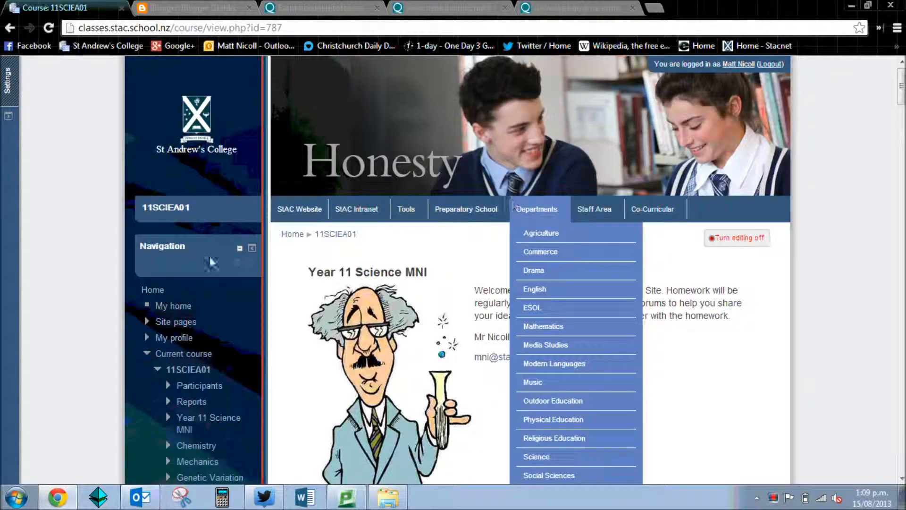
{"action": "left_click_drag", "start_coordinate": [901, 87], "coordinate": [901, 273]}
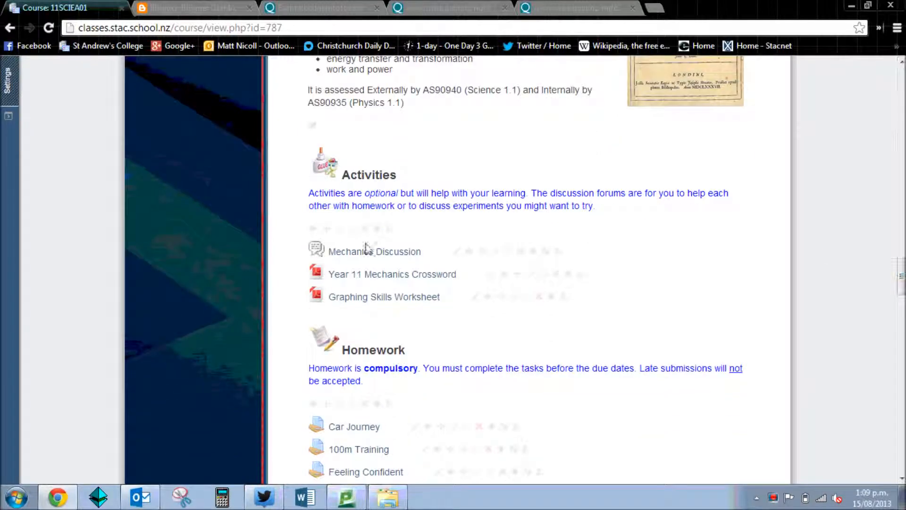
Open the Mechanics Discussion forum and view the opening post of its Brain Power discussion
{"action": "left_click", "coordinate": [343, 255]}
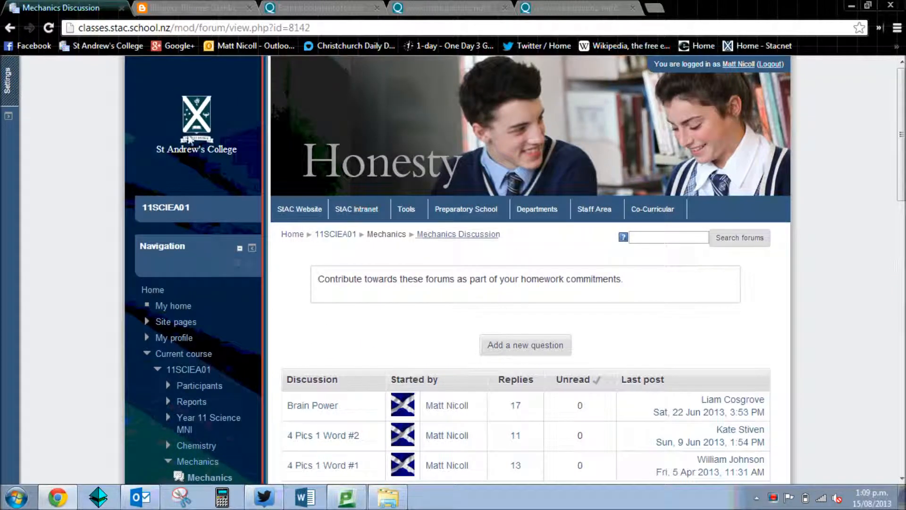
{"action": "left_click_drag", "start_coordinate": [902, 149], "coordinate": [901, 201]}
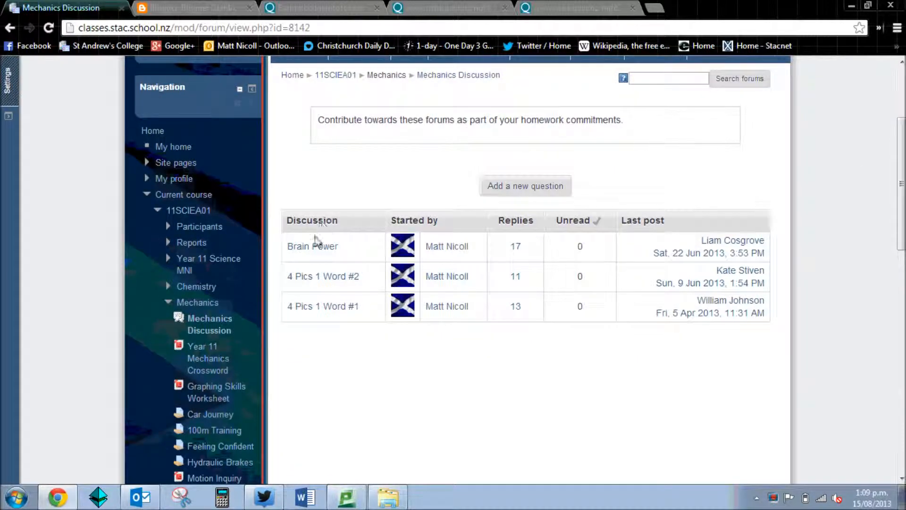
{"action": "left_click", "coordinate": [312, 249]}
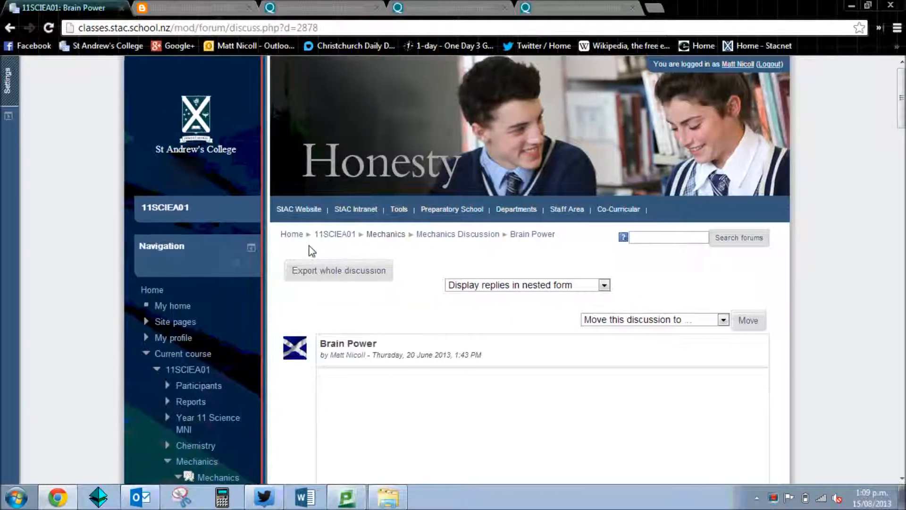
{"action": "scroll", "coordinate": [312, 250], "scroll_direction": "down", "scroll_amount": 2}
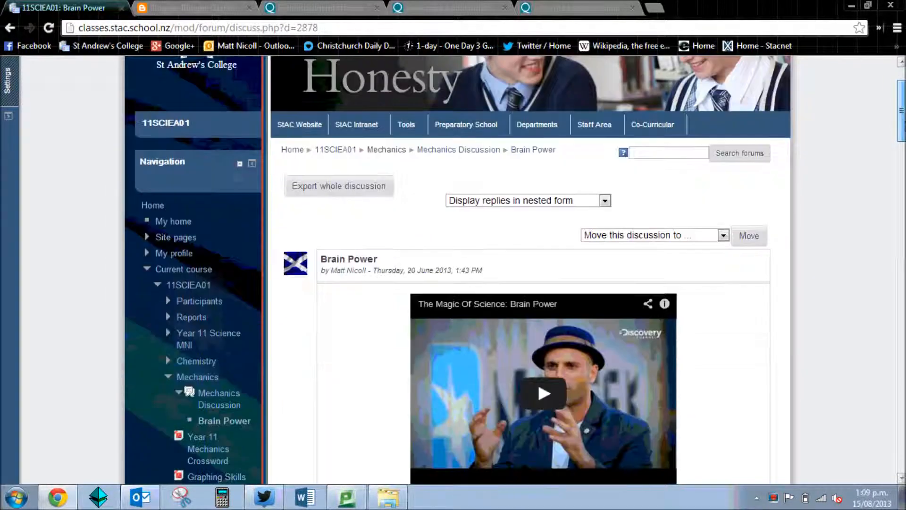
{"action": "scroll", "coordinate": [514, 271], "scroll_direction": "down", "scroll_amount": 2}
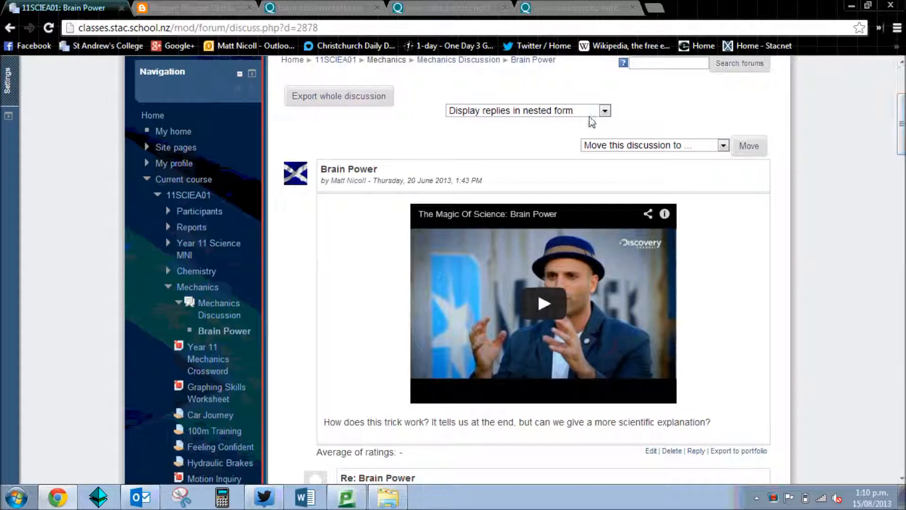
Play the embedded video in the Brain Power post, skipping ahead and pausing it at 2:28
{"action": "left_click", "coordinate": [537, 299]}
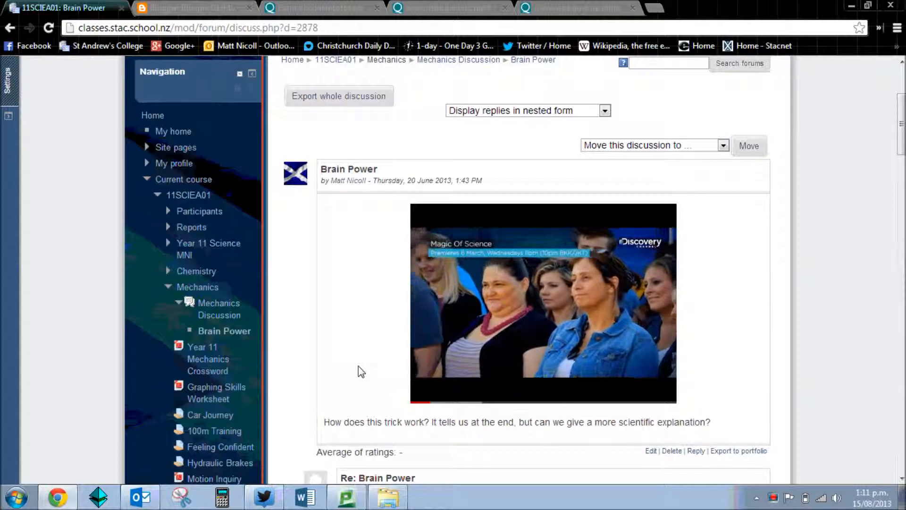
{"action": "mouse_move", "coordinate": [437, 374]}
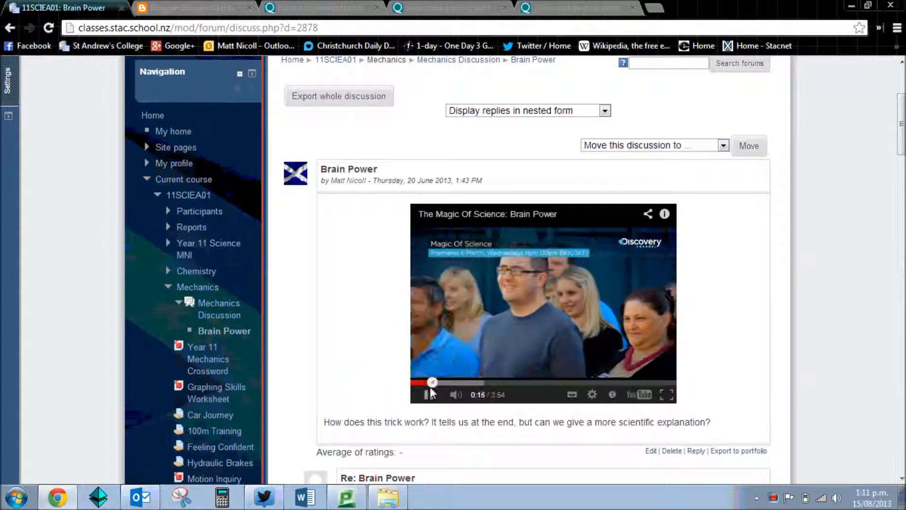
{"action": "left_click_drag", "start_coordinate": [432, 380], "coordinate": [522, 383]}
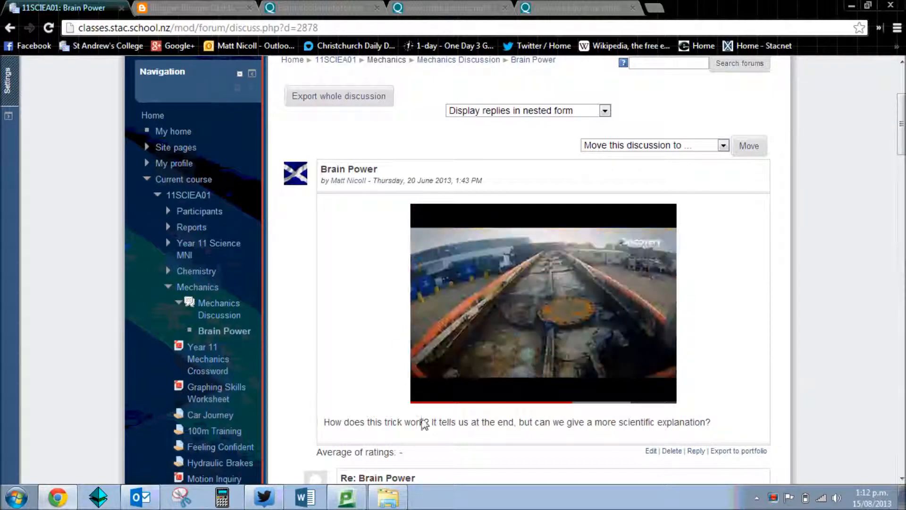
{"action": "left_click", "coordinate": [431, 393]}
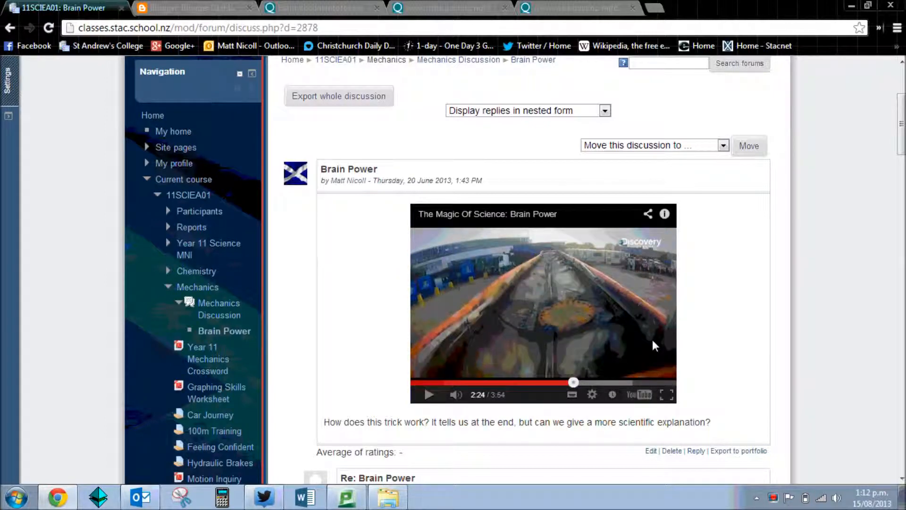
{"action": "left_click", "coordinate": [430, 394]}
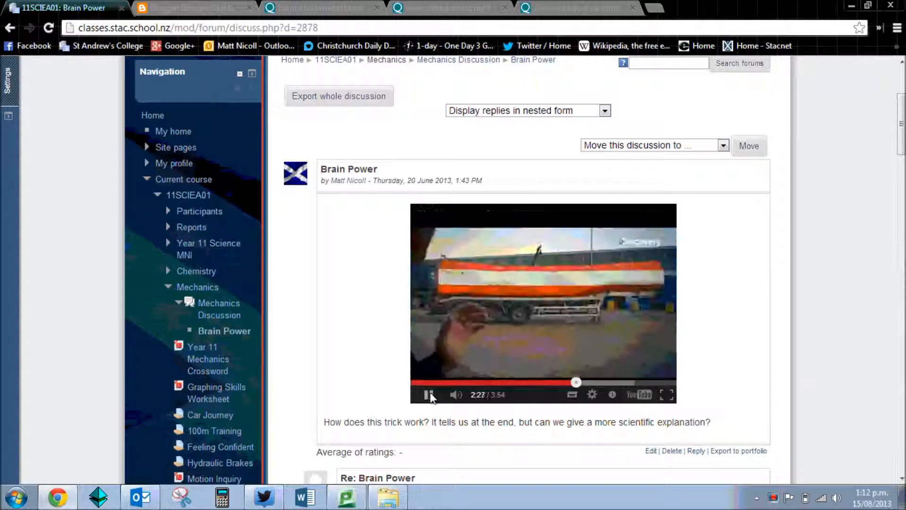
{"action": "left_click", "coordinate": [428, 396]}
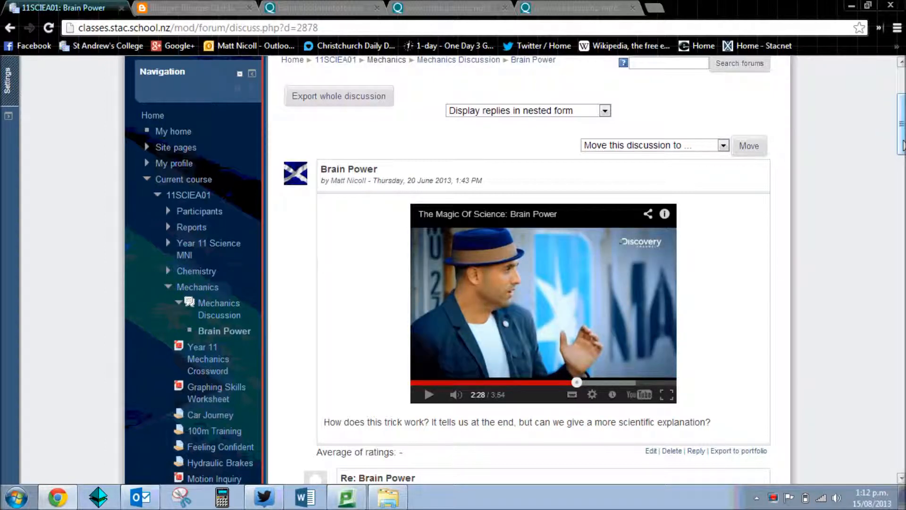
Read through the students' replies below the Brain Power post
{"action": "left_click_drag", "start_coordinate": [902, 146], "coordinate": [903, 157]}
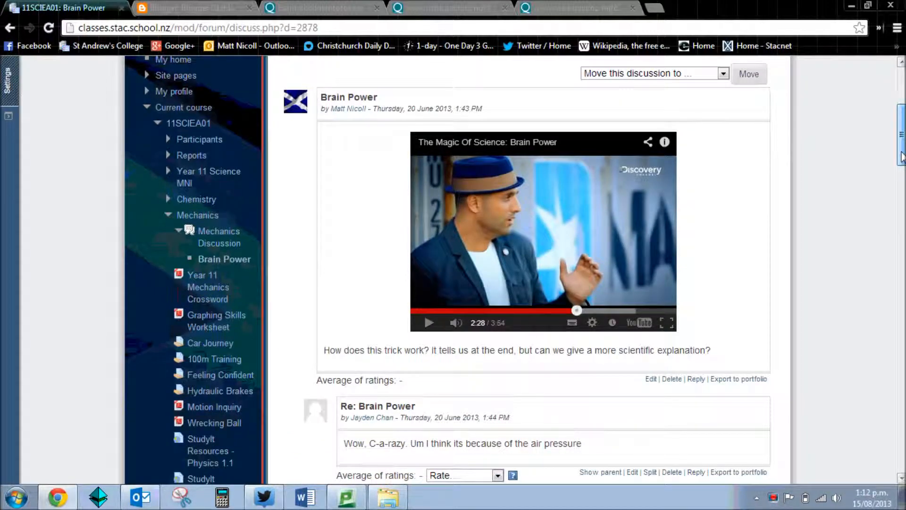
{"action": "left_click_drag", "start_coordinate": [902, 158], "coordinate": [898, 157]}
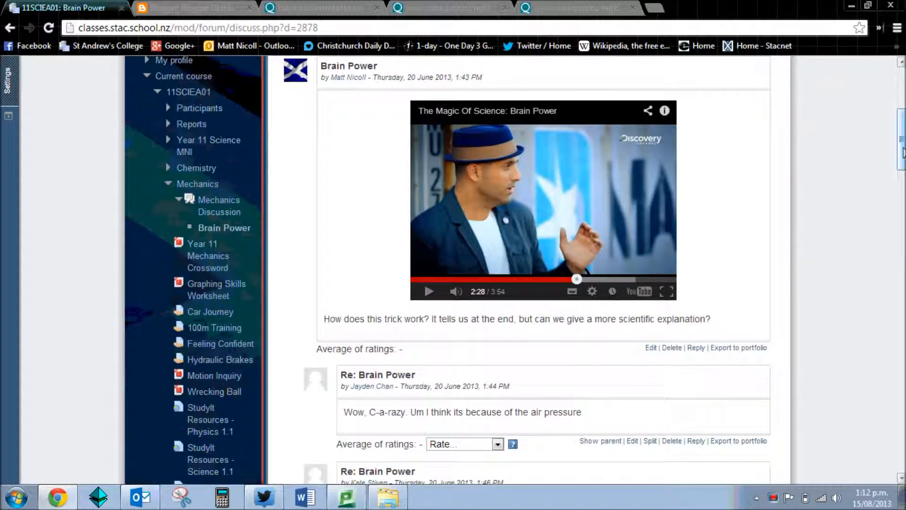
{"action": "left_click_drag", "start_coordinate": [903, 152], "coordinate": [885, 220]}
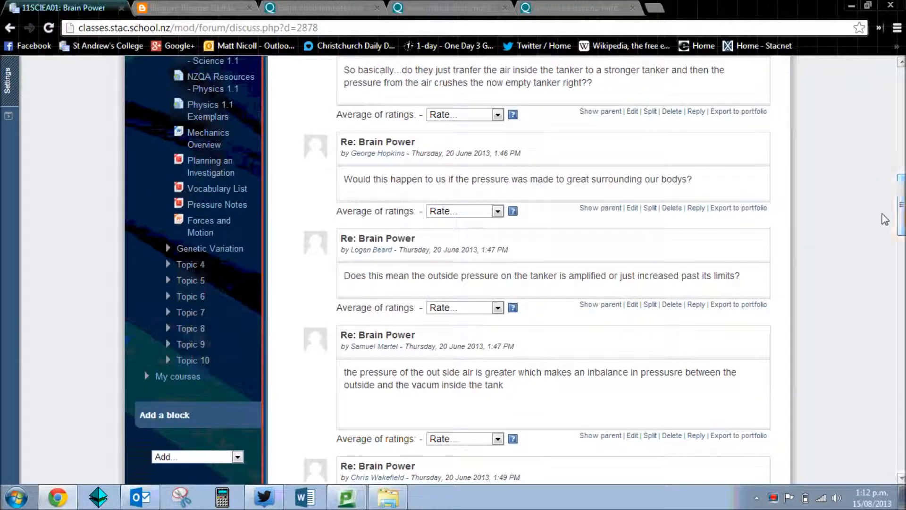